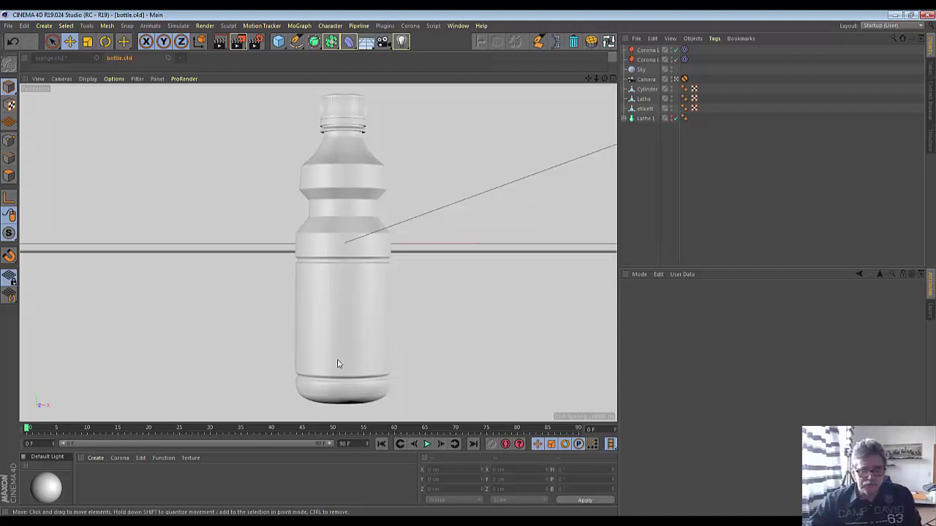
# Zoom and pan detox12.jpg to bring the peach into view
pyautogui.click(208, 502)
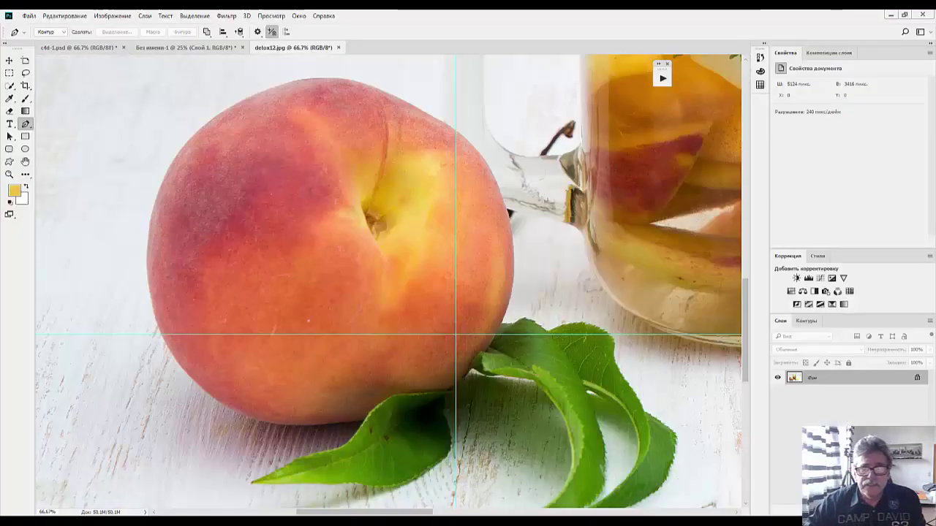
pyautogui.hotkey('ctrl', '-')
pyautogui.hotkey('ctrl', '-')
pyautogui.hotkey('ctrl', '-')
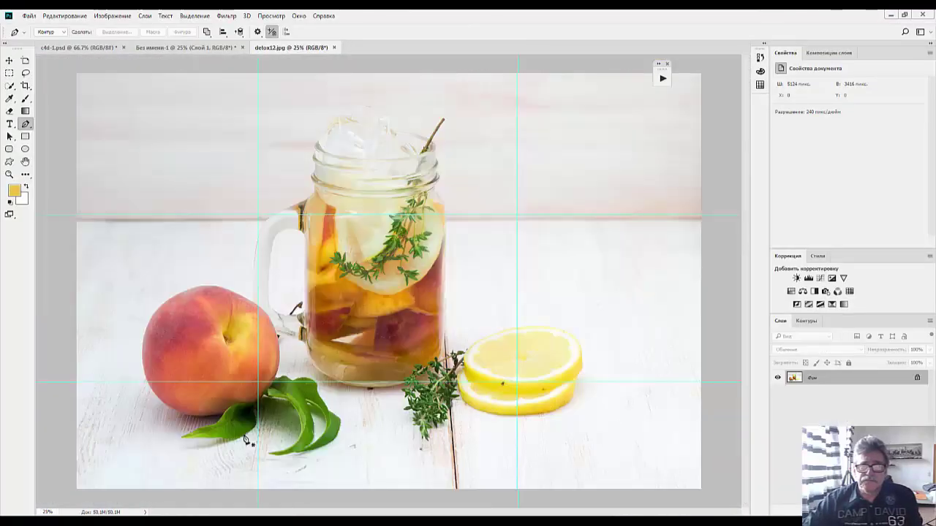
pyautogui.hotkey('ctrl', '-')
pyautogui.hotkey('ctrl', '+')
pyautogui.hotkey('ctrl', '+')
pyautogui.hotkey('ctrl', '+')
pyautogui.hotkey('ctrl', '+')
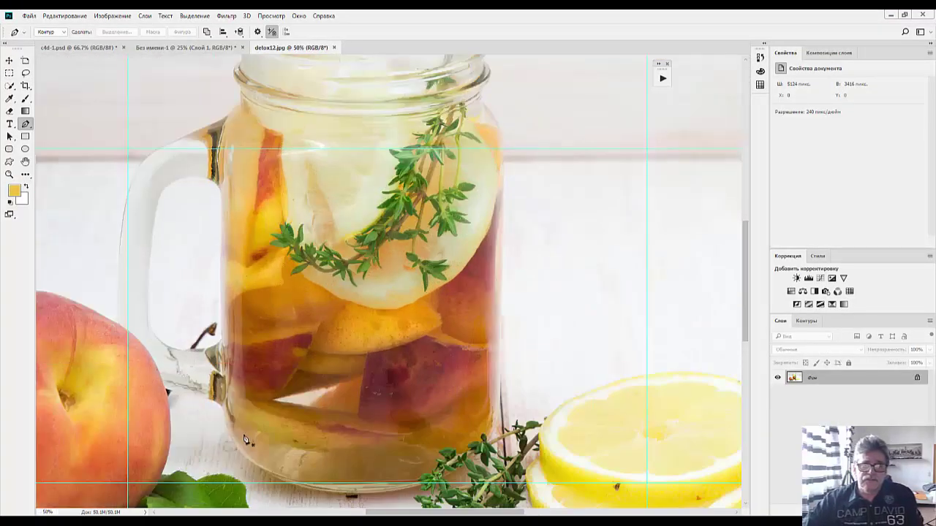
pyautogui.hotkey('ctrl', '-')
pyautogui.moveTo(508, 149); pyautogui.dragTo(590, 106)
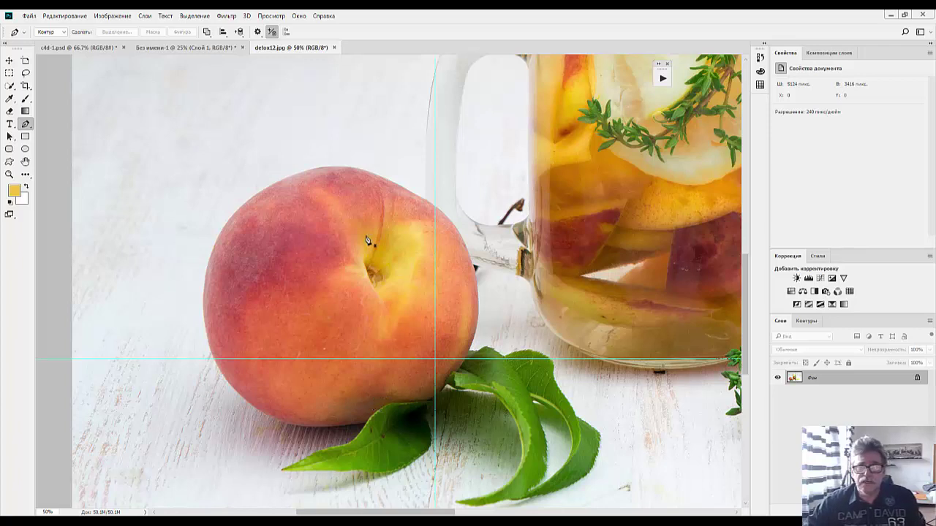
# Trace a partial Pen path along the peach's upper-right edge, then return to the untitled document
pyautogui.click(325, 169)
pyautogui.moveTo(373, 176); pyautogui.dragTo(453, 224)
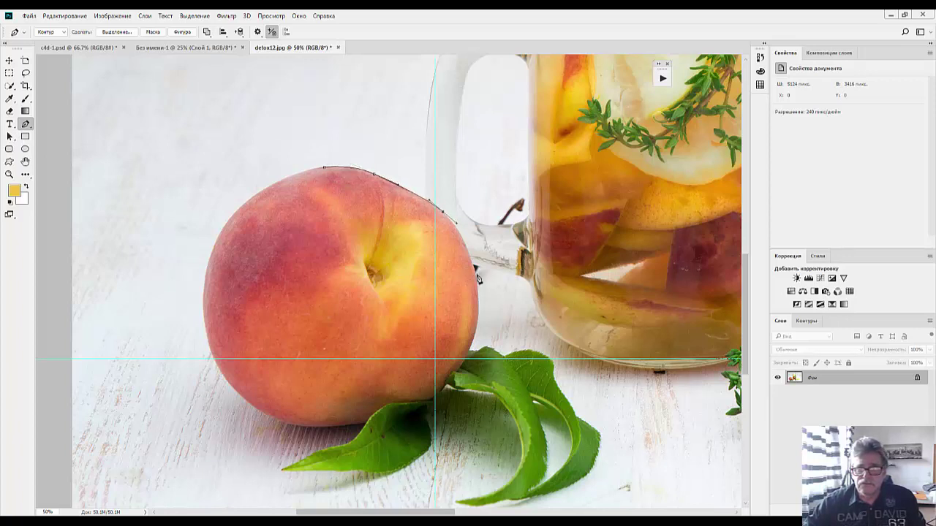
pyautogui.moveTo(474, 269); pyautogui.dragTo(479, 291)
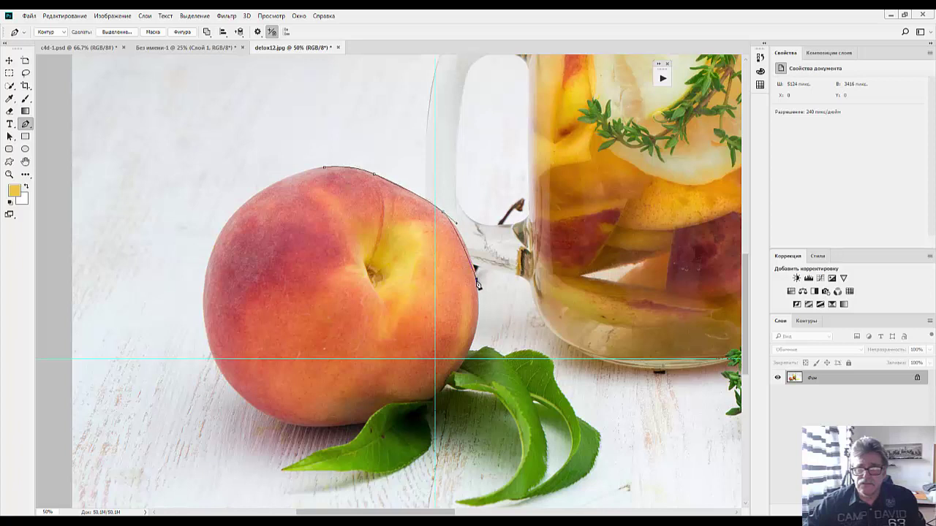
pyautogui.click(476, 329)
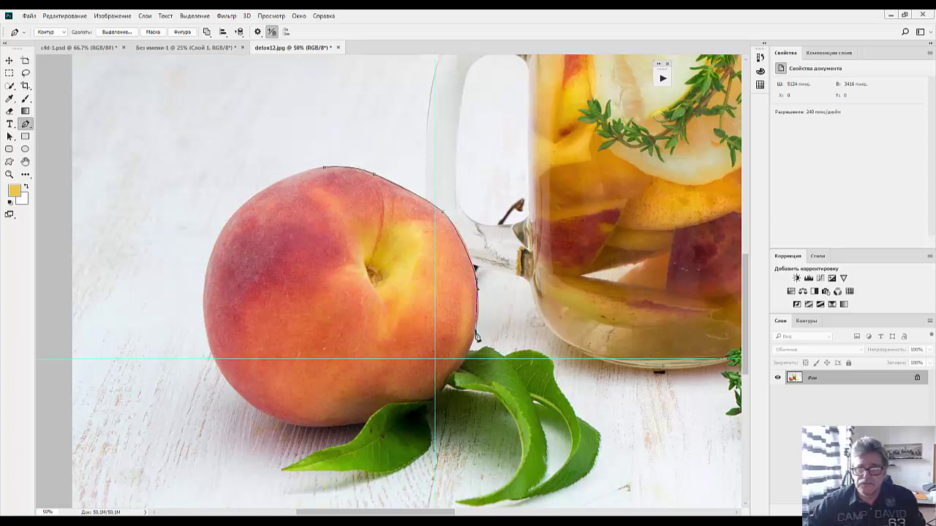
pyautogui.click(168, 48)
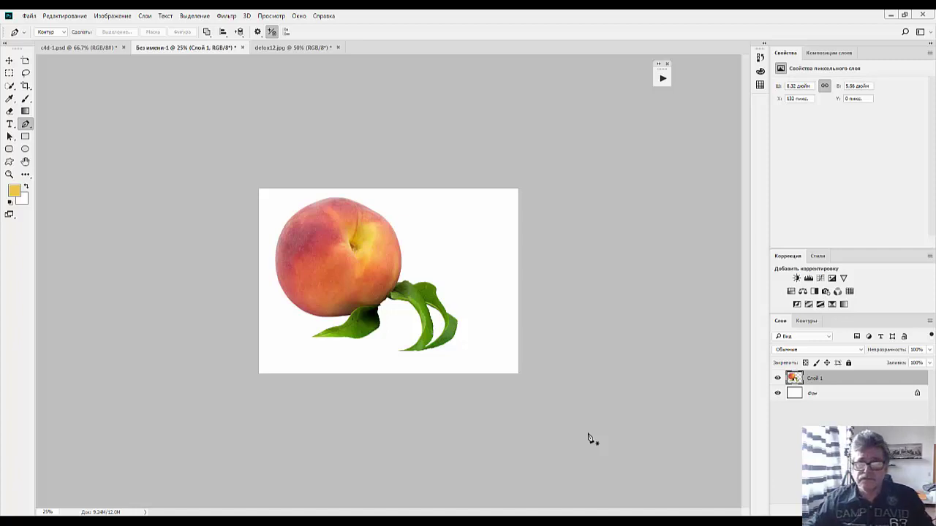
# Discard a stray test path and add an empty layer, Слой 2, above Слой 1
pyautogui.hotkey('ctrl', '+')
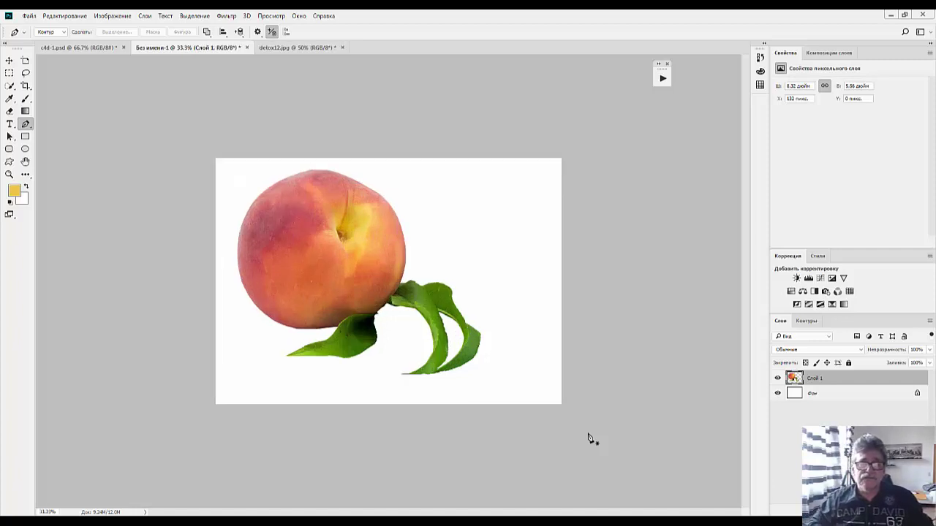
pyautogui.moveTo(290, 177); pyautogui.dragTo(325, 179)
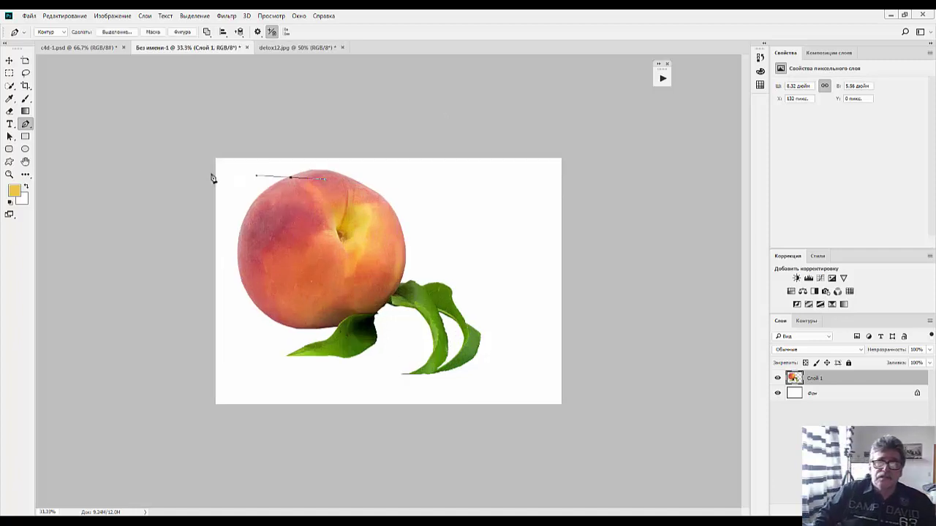
pyautogui.moveTo(212, 175); pyautogui.dragTo(327, 198)
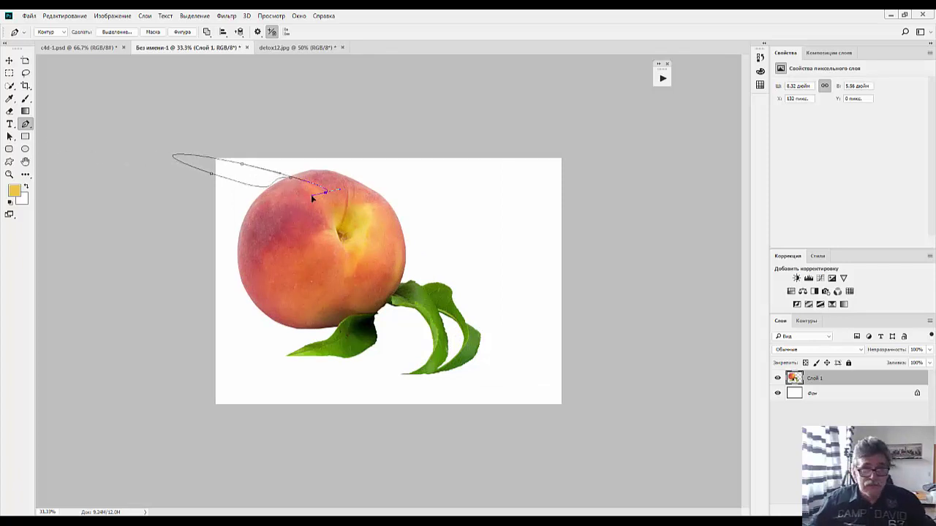
pyautogui.hotkey('ctrl', 'z')
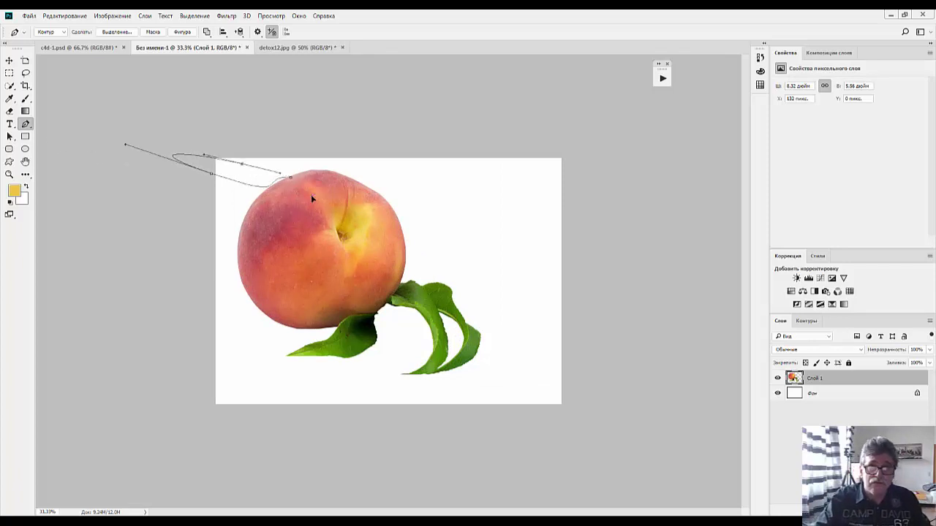
pyautogui.hotkey('ctrl', 'z')
pyautogui.hotkey('ctrl', 'z')
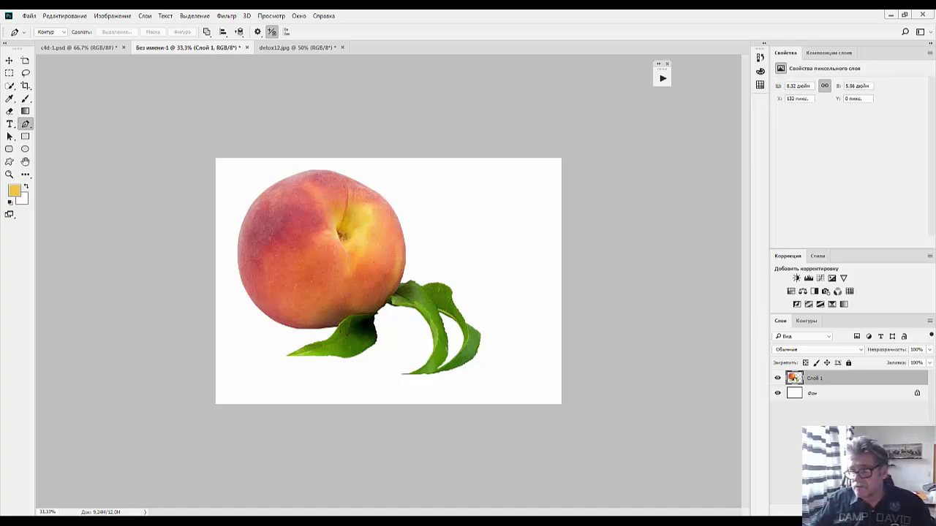
pyautogui.hotkey('ctrl', 'shift', 'alt', 'n')
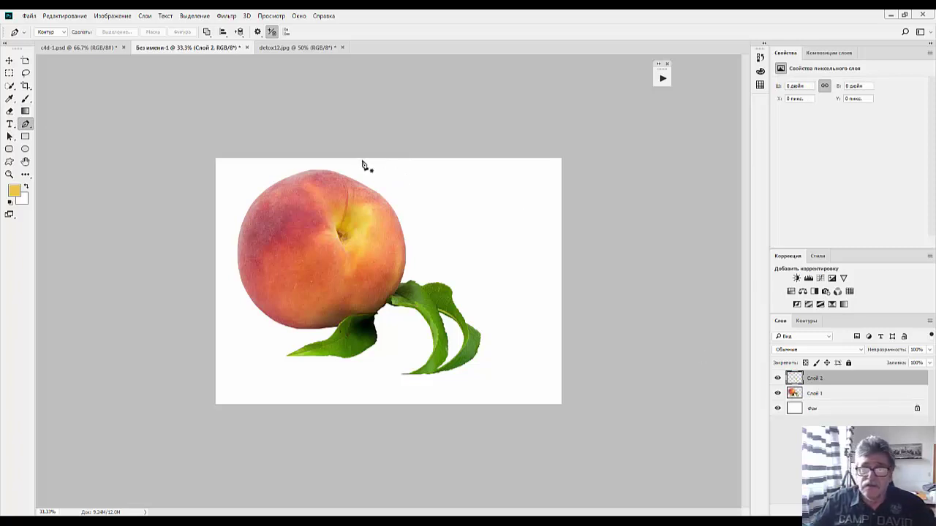
# Draw a closed path in the top-right corner, curving down to the bottom-right corner
pyautogui.click(355, 158)
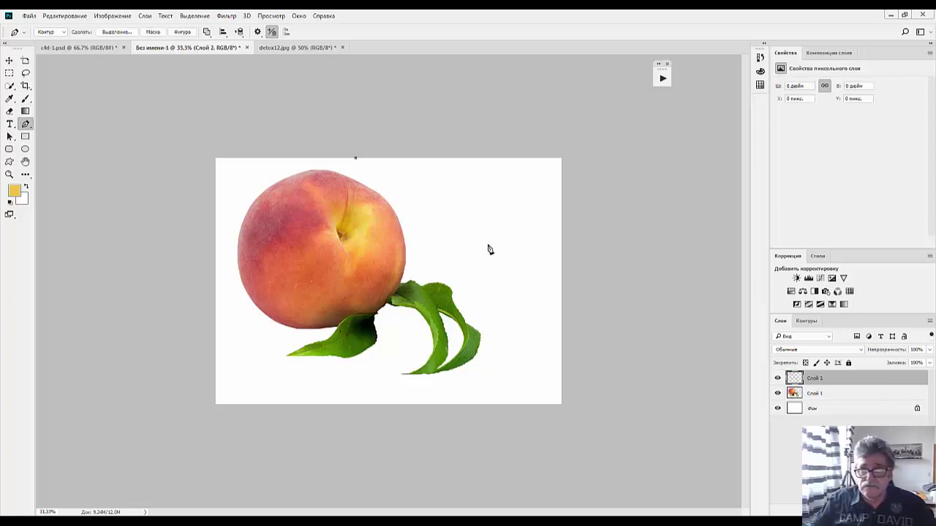
pyautogui.moveTo(489, 246); pyautogui.dragTo(527, 291)
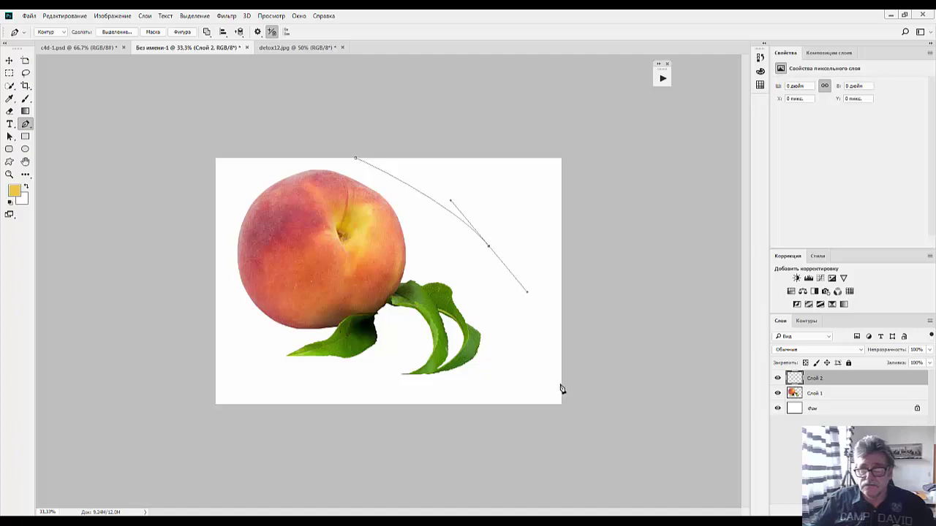
pyautogui.moveTo(562, 390); pyautogui.dragTo(571, 434)
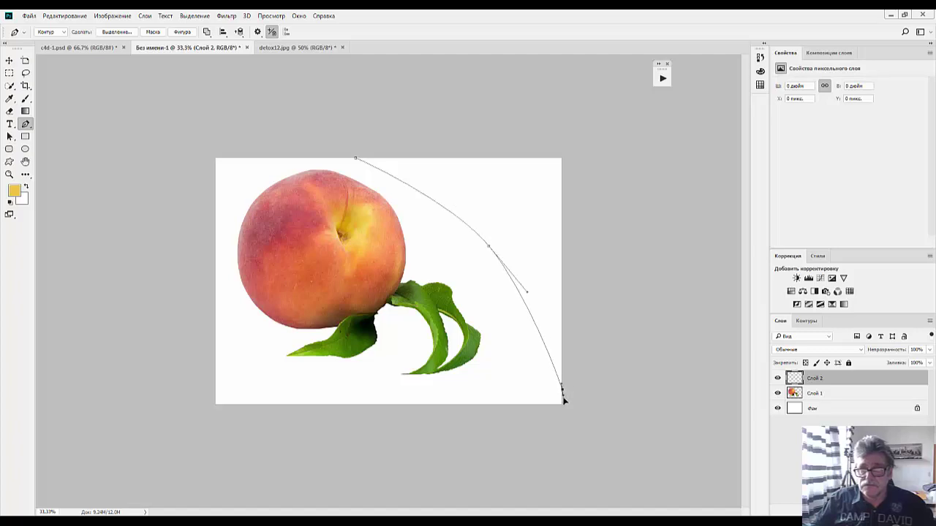
pyautogui.click(562, 160)
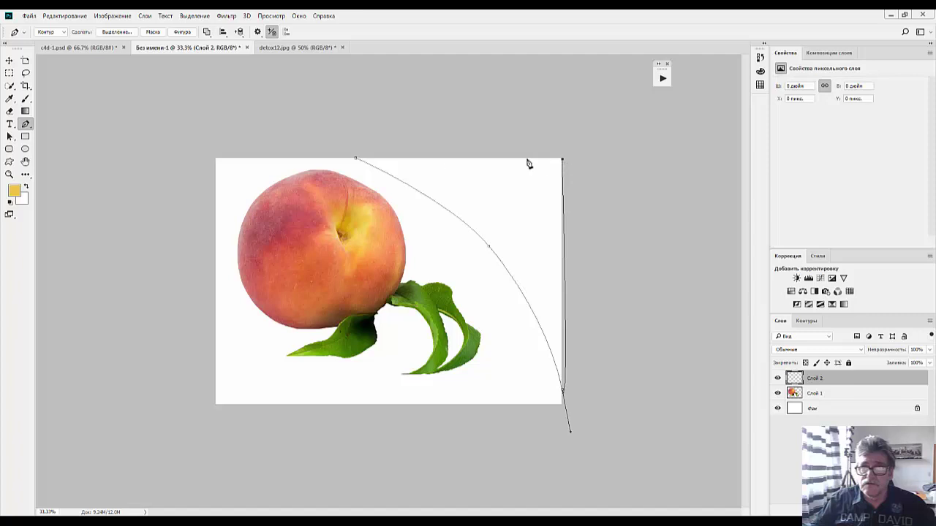
pyautogui.click(356, 161)
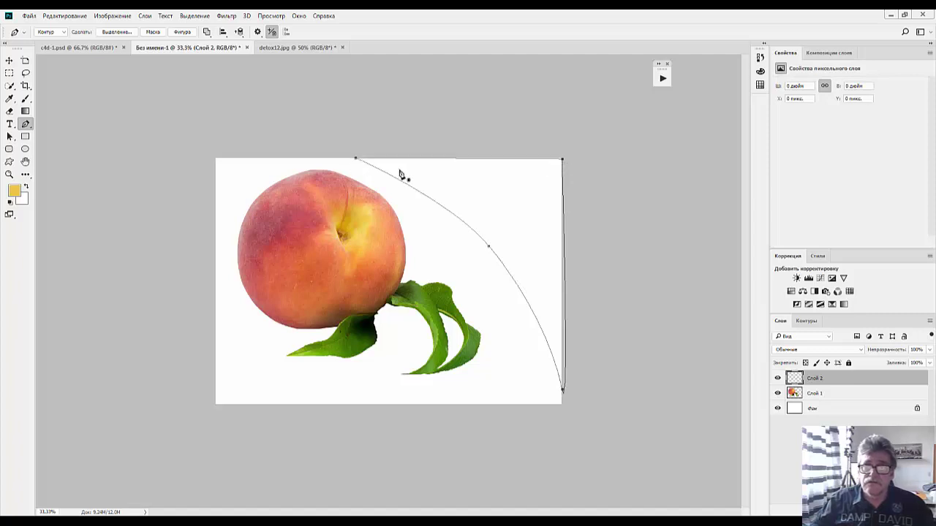
pyautogui.click(492, 251)
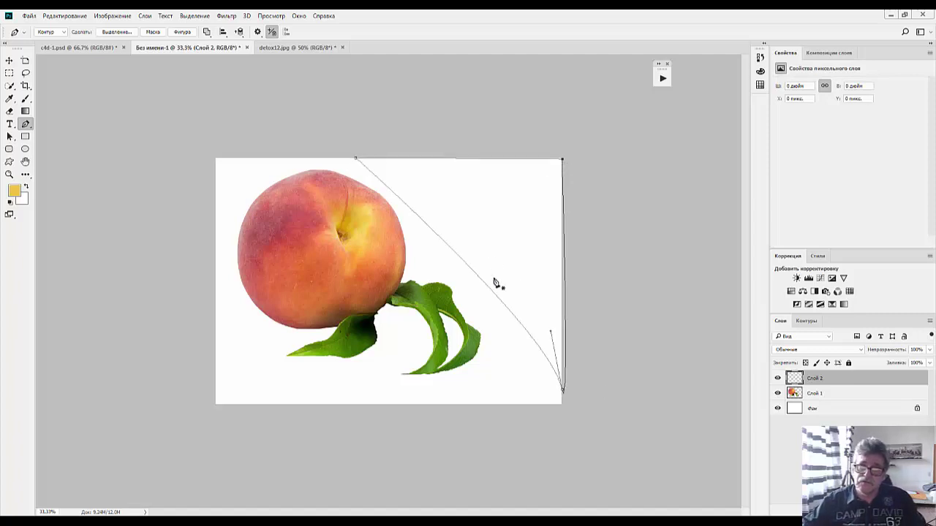
pyautogui.keyDown('alt'); pyautogui.click(565, 395); pyautogui.keyUp('alt')
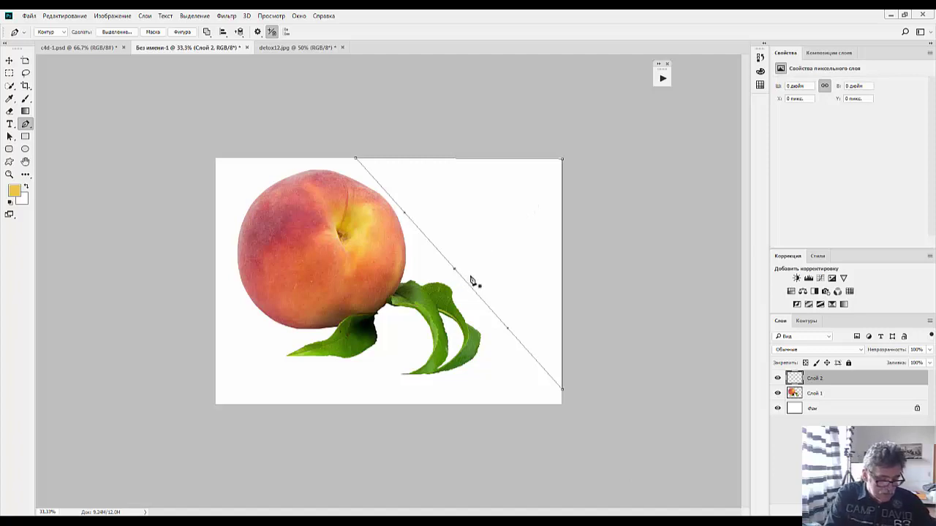
pyautogui.moveTo(454, 272); pyautogui.dragTo(483, 234)
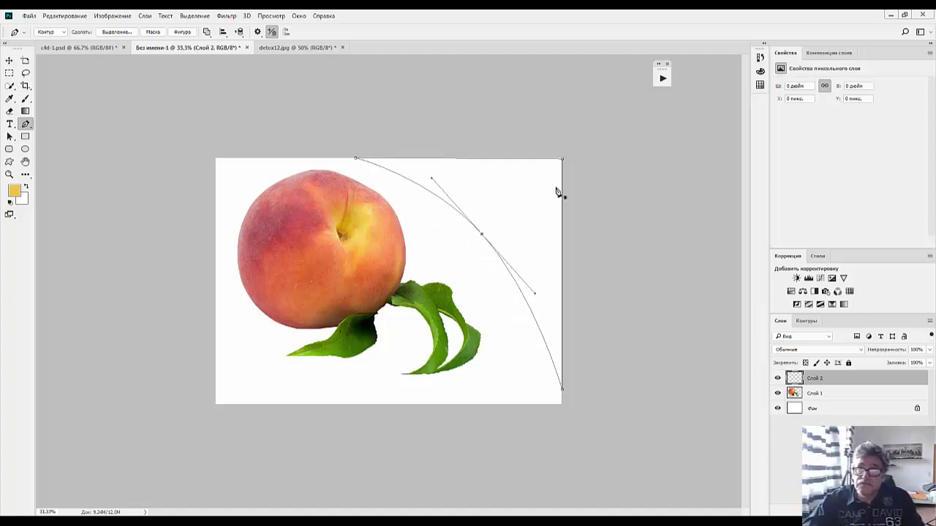
pyautogui.click(563, 158)
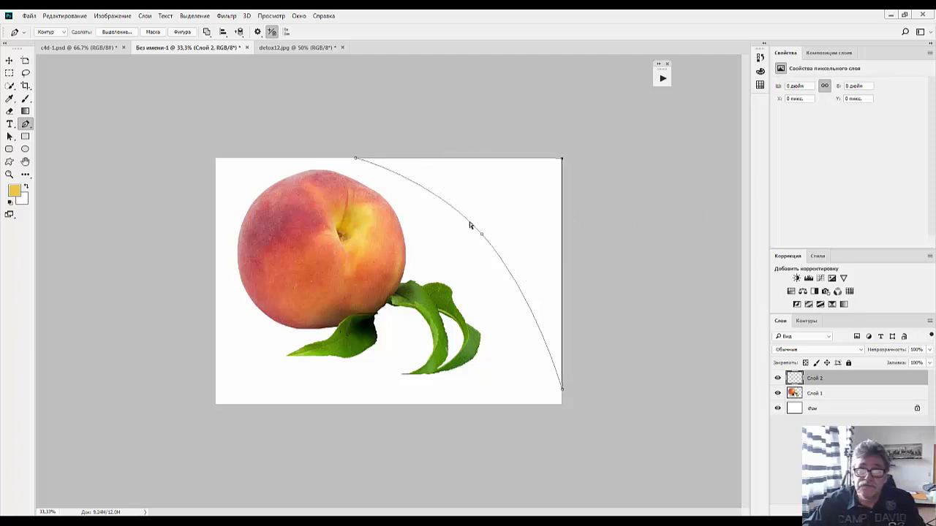
# Fill the corner path with the yellow foreground colour
pyautogui.rightClick(498, 211)
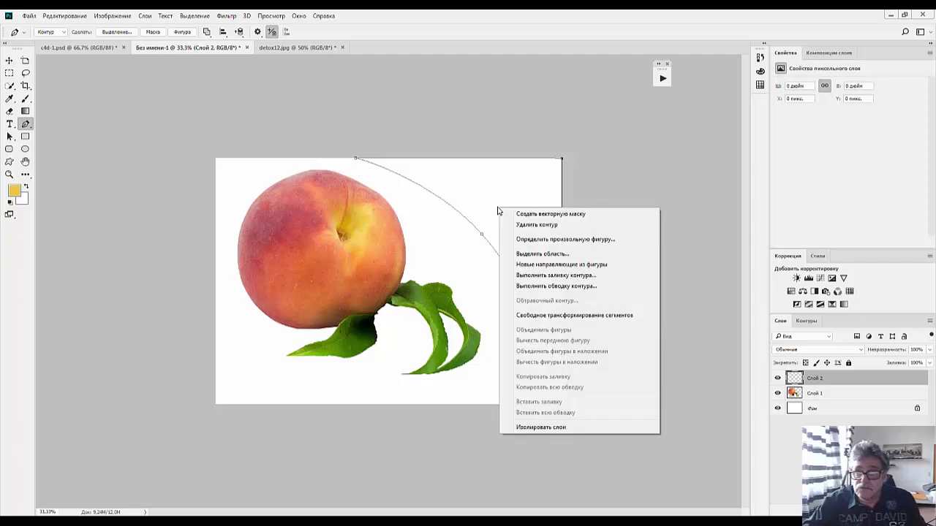
pyautogui.click(552, 275)
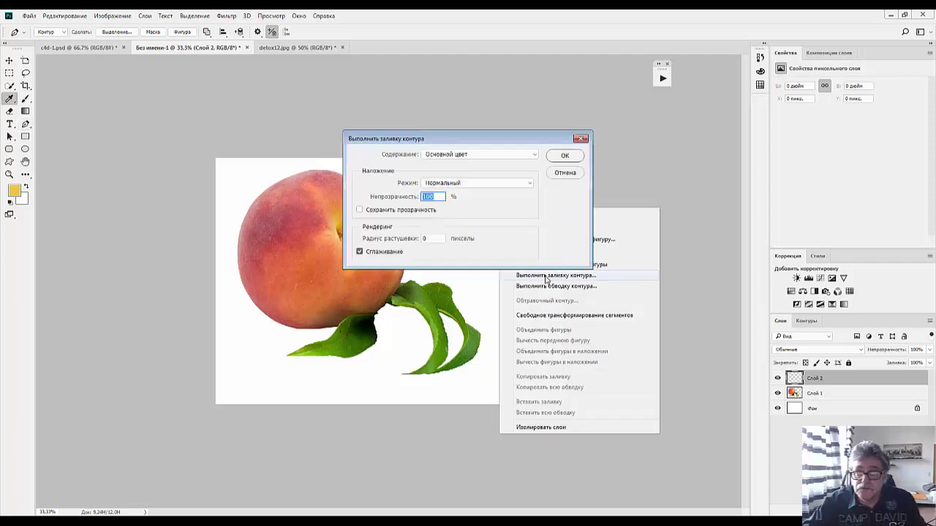
pyautogui.click(563, 155)
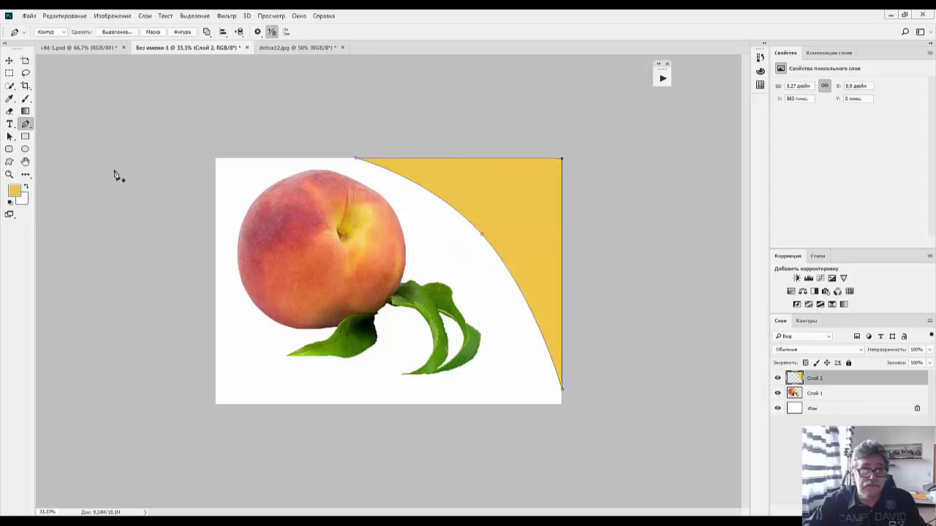
# Set the foreground colour to a paler yellow
pyautogui.click(15, 190)
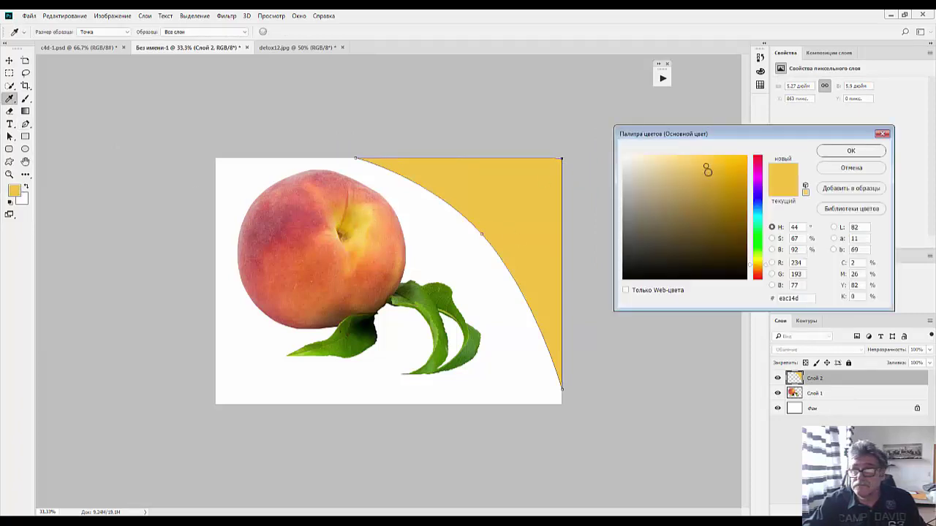
pyautogui.moveTo(707, 169); pyautogui.dragTo(675, 159)
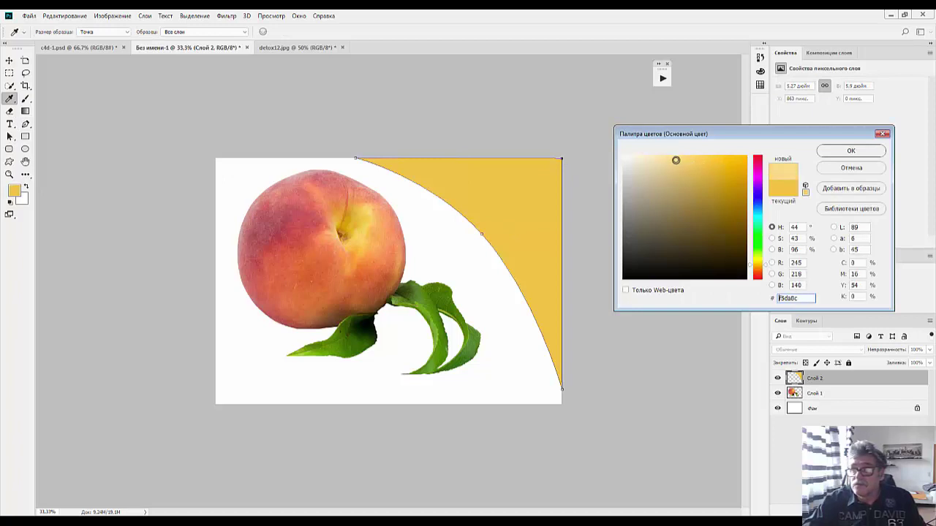
pyautogui.click(841, 151)
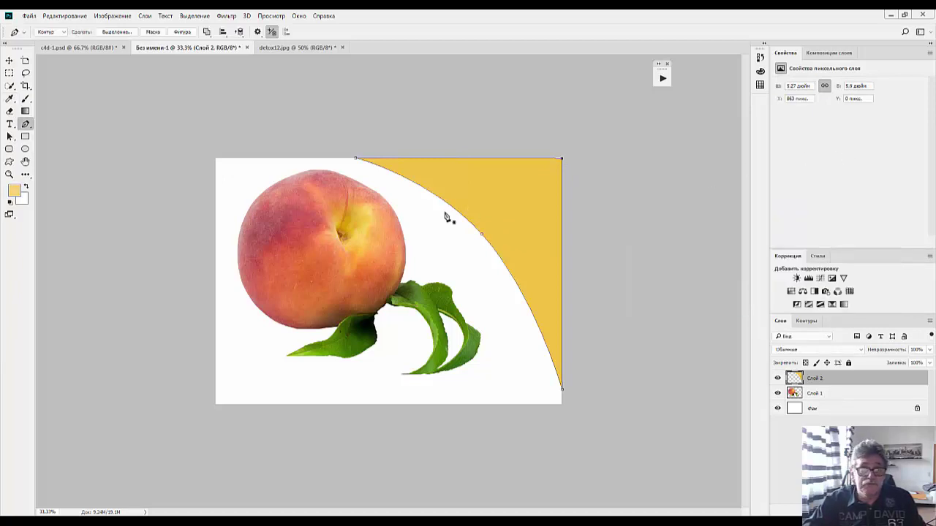
pyautogui.hotkey('ctrl', 'Delete')
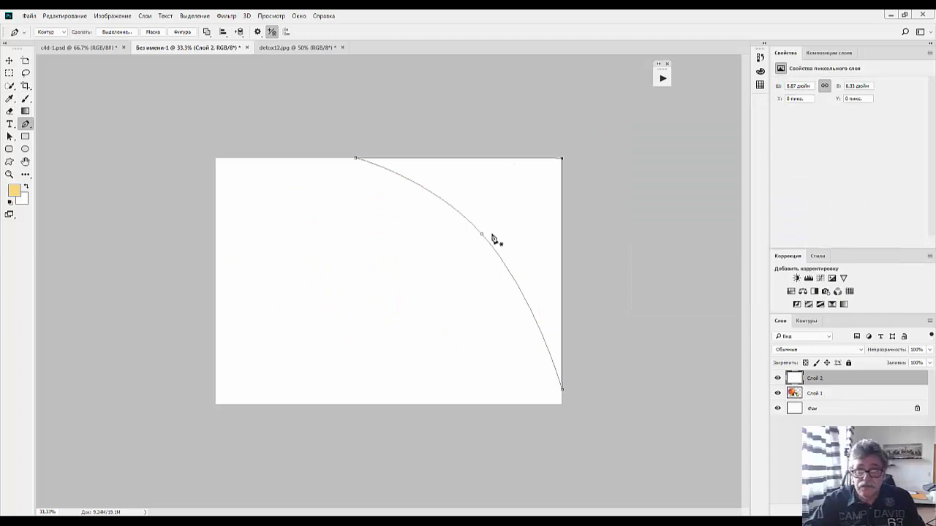
pyautogui.hotkey('ctrl', 'z')
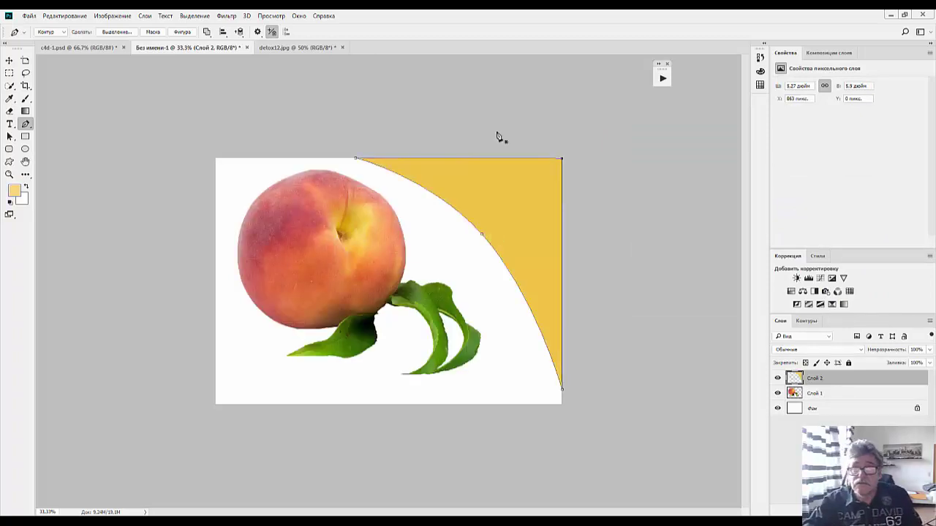
# Refill the corner path with pale yellow and hide the Work Path outline
pyautogui.rightClick(494, 182)
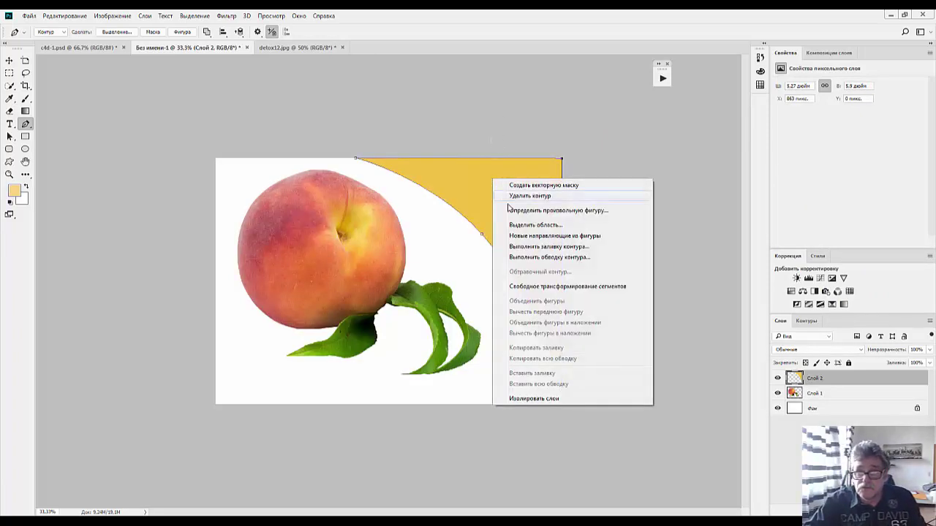
pyautogui.click(547, 247)
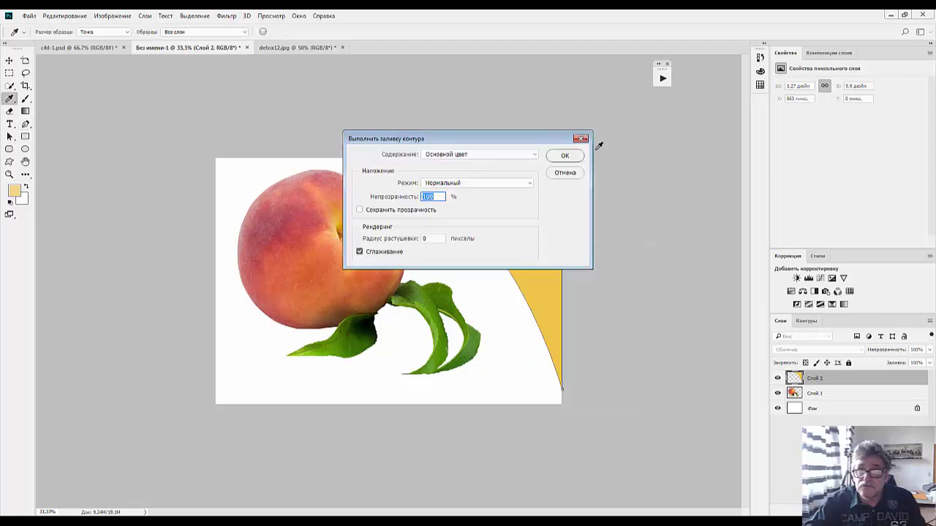
pyautogui.click(568, 156)
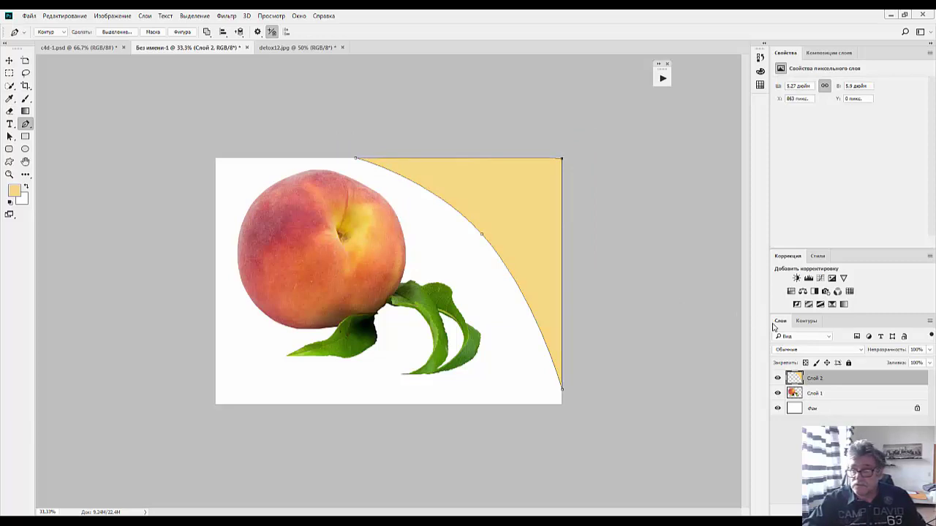
pyautogui.click(807, 321)
pyautogui.click(834, 390)
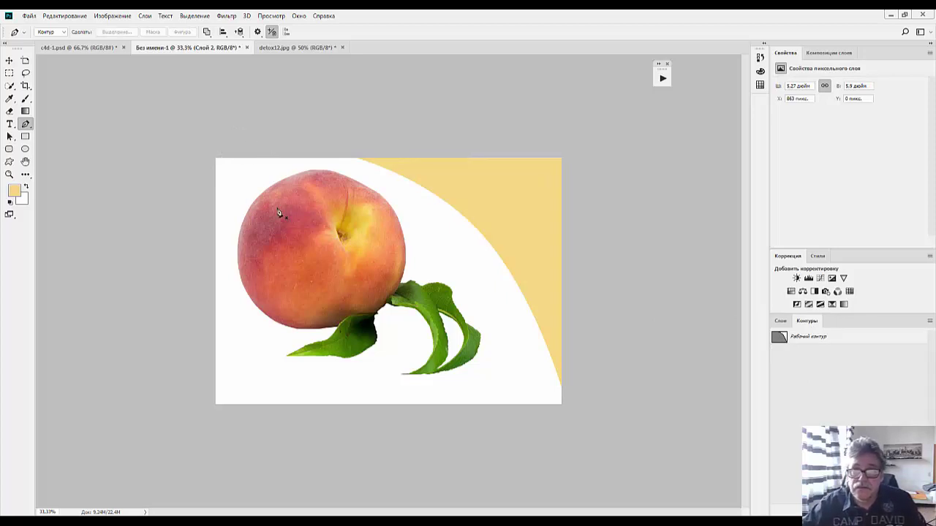
# Draw a new closed path around a smaller top-right corner region
pyautogui.hotkey('ctrl', '+')
pyautogui.hotkey('ctrl', '+')
pyautogui.hotkey('ctrl', '-')
pyautogui.hotkey('ctrl', '-')
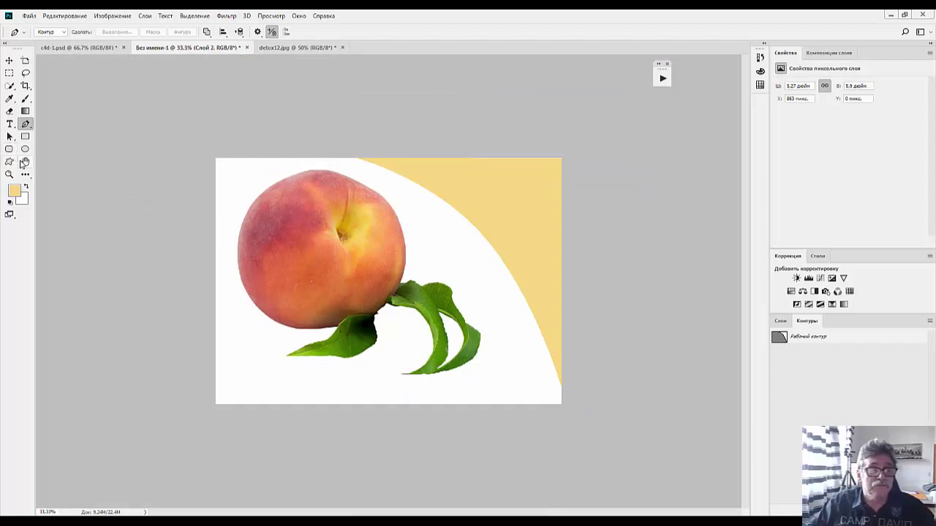
pyautogui.rightClick(24, 127)
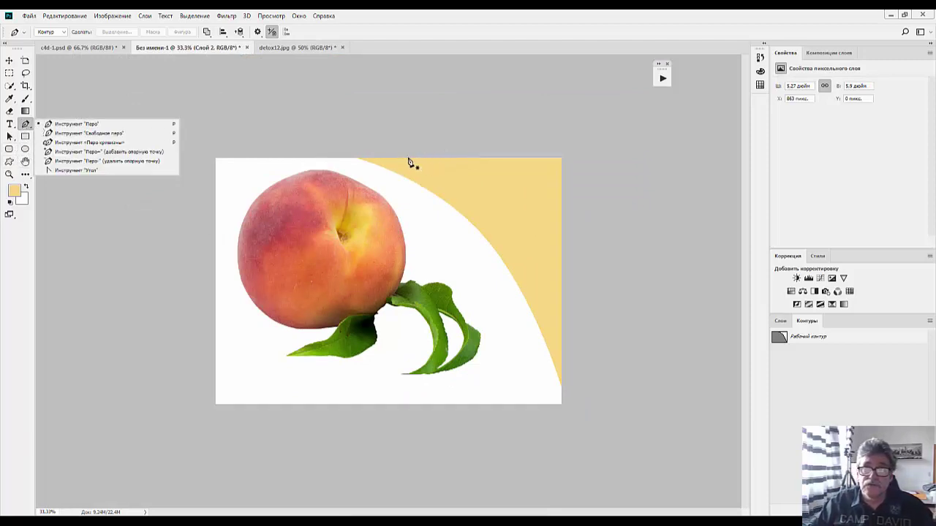
pyautogui.click(408, 158)
pyautogui.moveTo(520, 215); pyautogui.dragTo(572, 268)
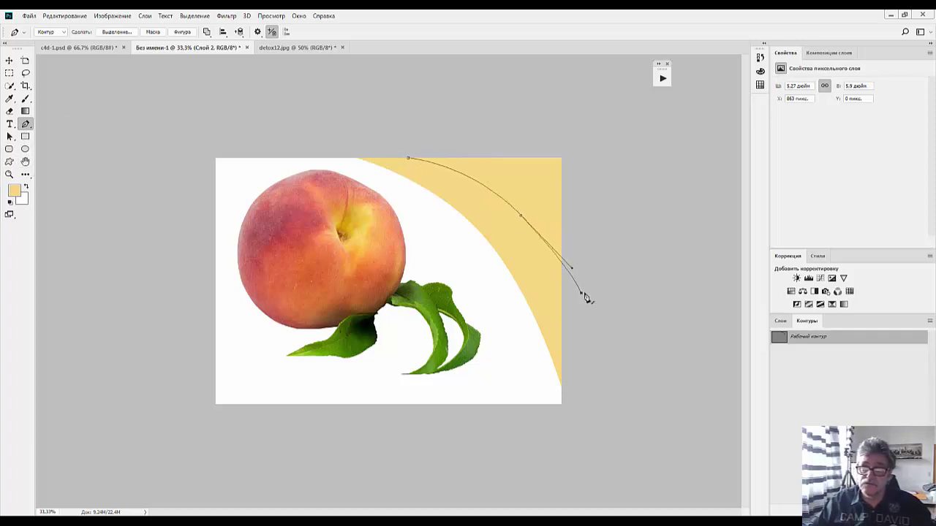
pyautogui.click(575, 136)
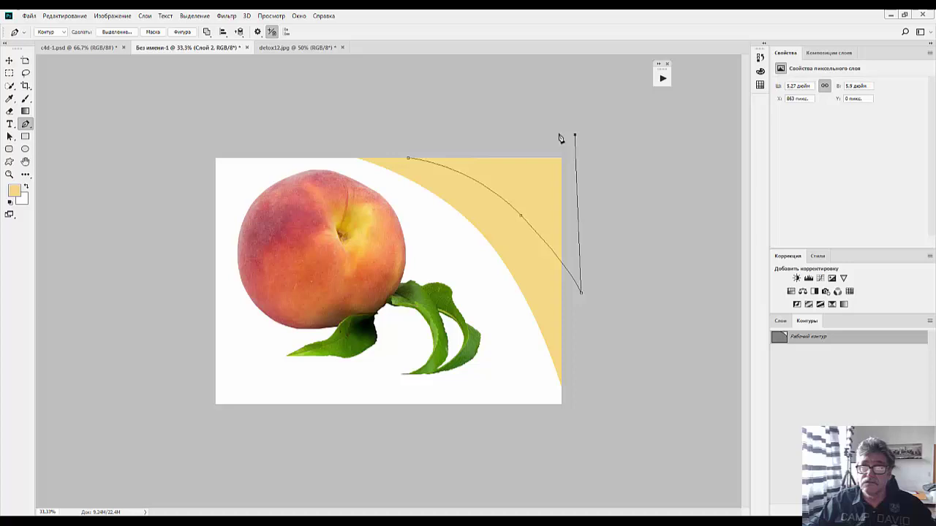
pyautogui.click(449, 143)
pyautogui.click(408, 158)
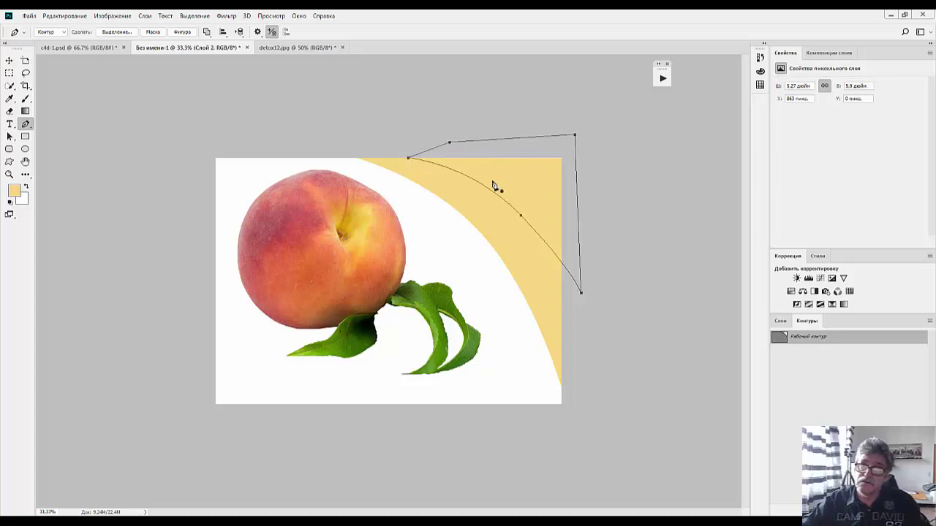
# Reshape the new path into an arc, snapping its top-right point to the label's corner
pyautogui.click(520, 215)
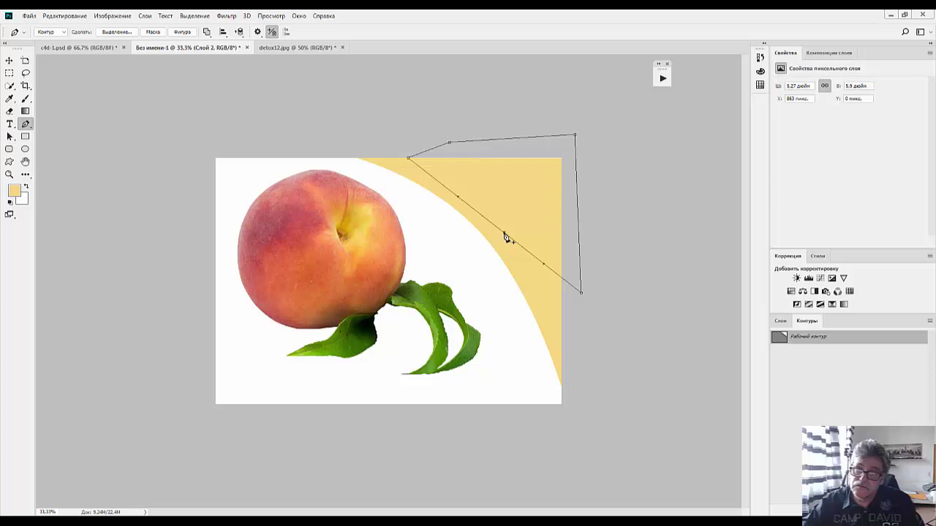
pyautogui.moveTo(505, 238); pyautogui.dragTo(504, 207)
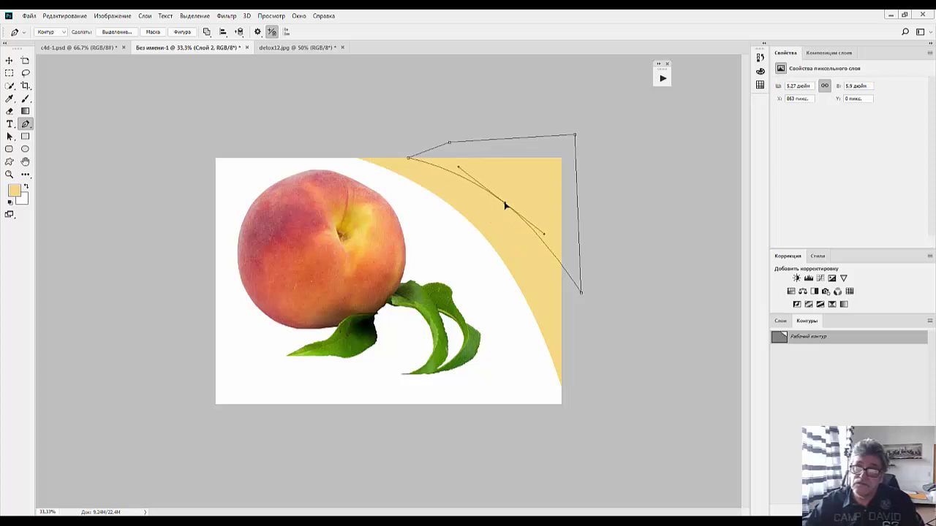
pyautogui.moveTo(580, 293); pyautogui.dragTo(563, 259)
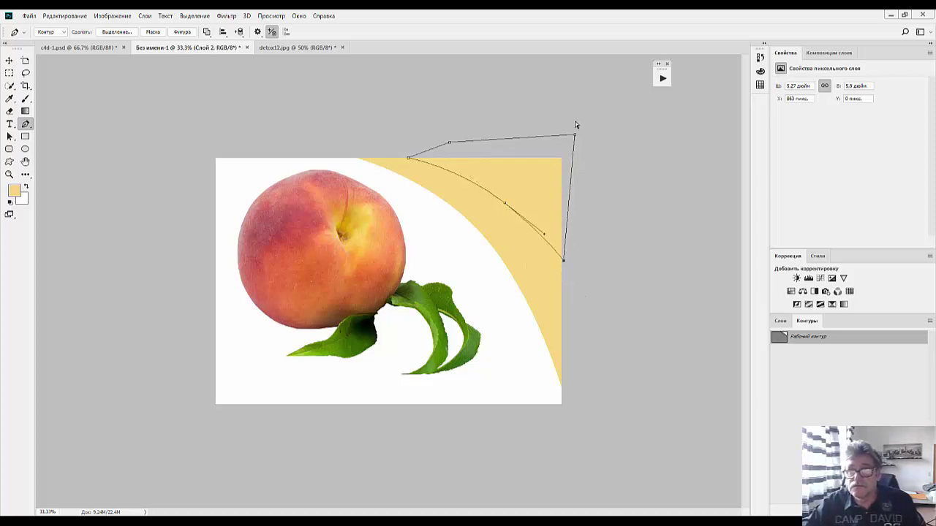
pyautogui.click(575, 137)
pyautogui.moveTo(574, 138); pyautogui.dragTo(560, 160)
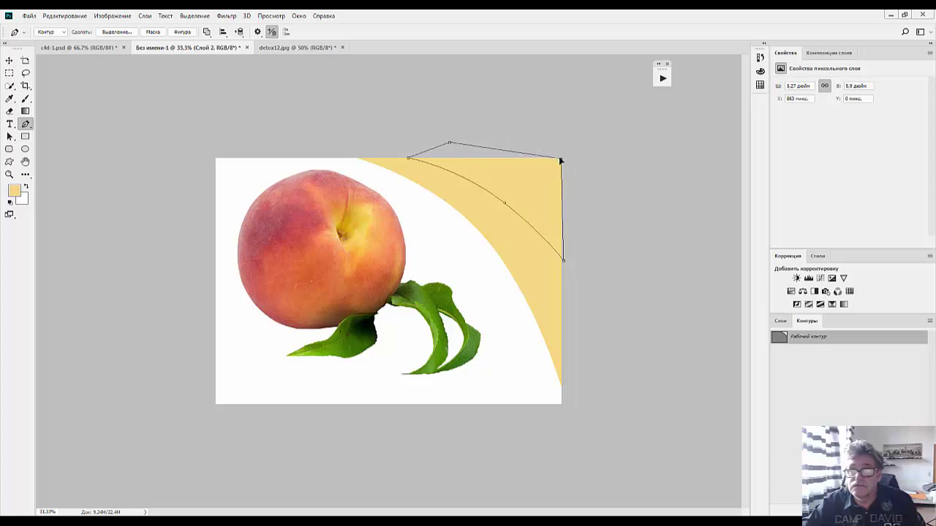
pyautogui.click(450, 144)
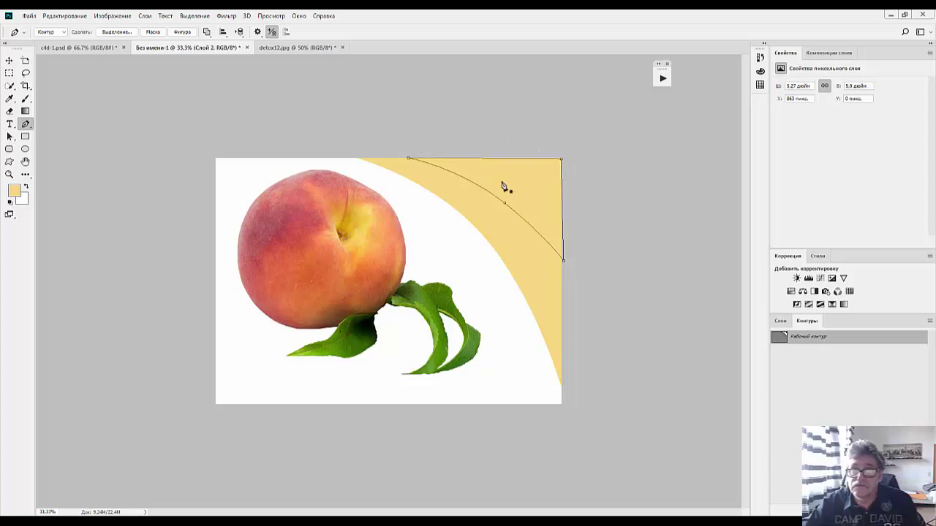
pyautogui.click(560, 160)
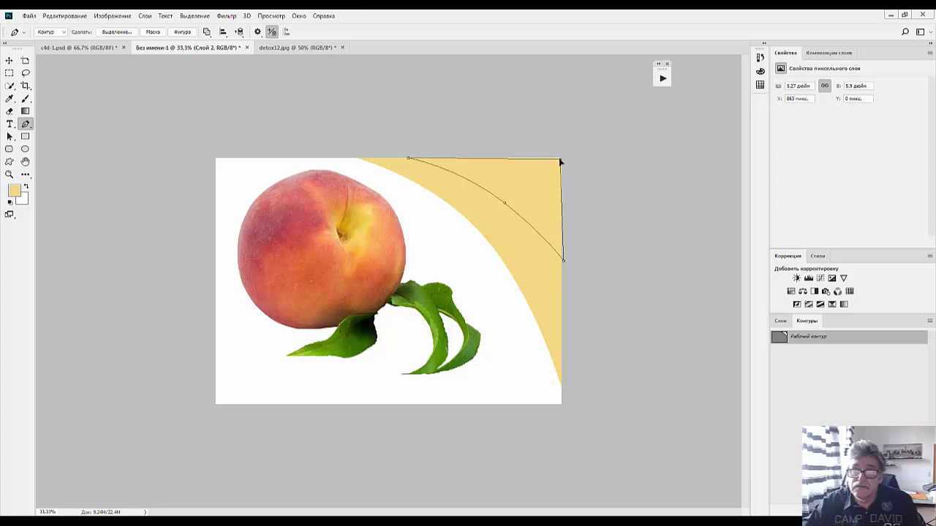
pyautogui.click(10, 98)
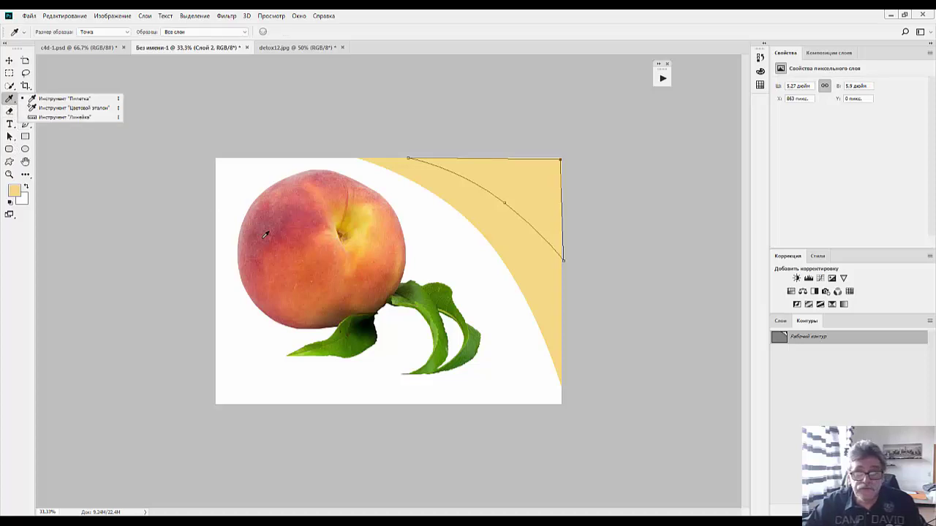
# Sample the peach's orange and fill the smaller corner path with it
pyautogui.click(389, 235)
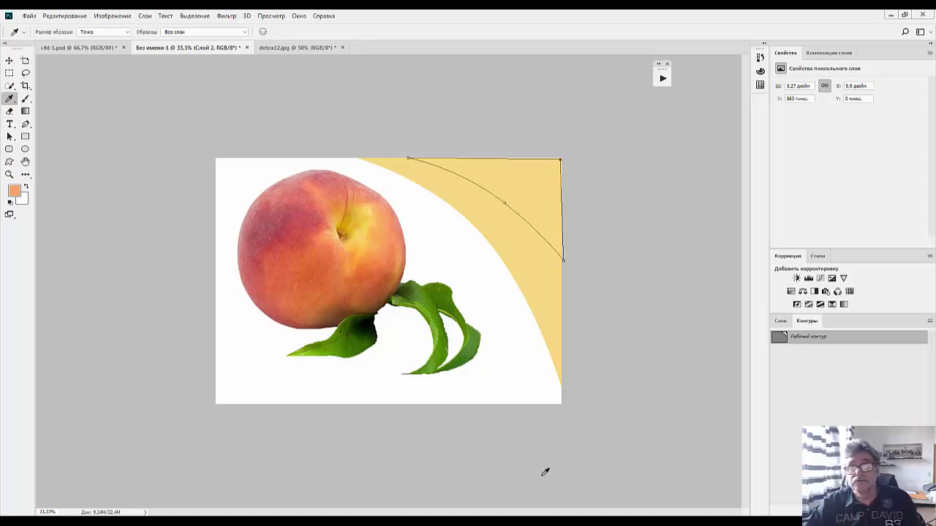
pyautogui.click(780, 321)
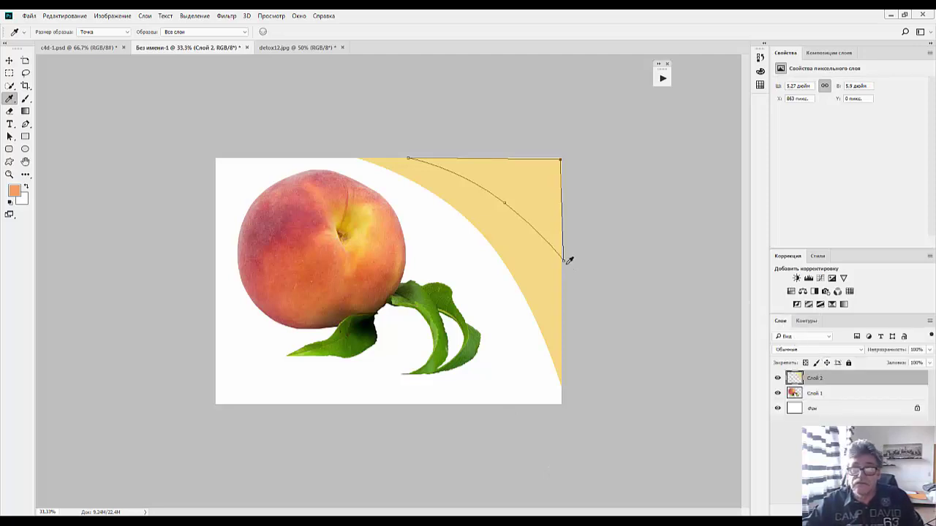
pyautogui.rightClick(502, 193)
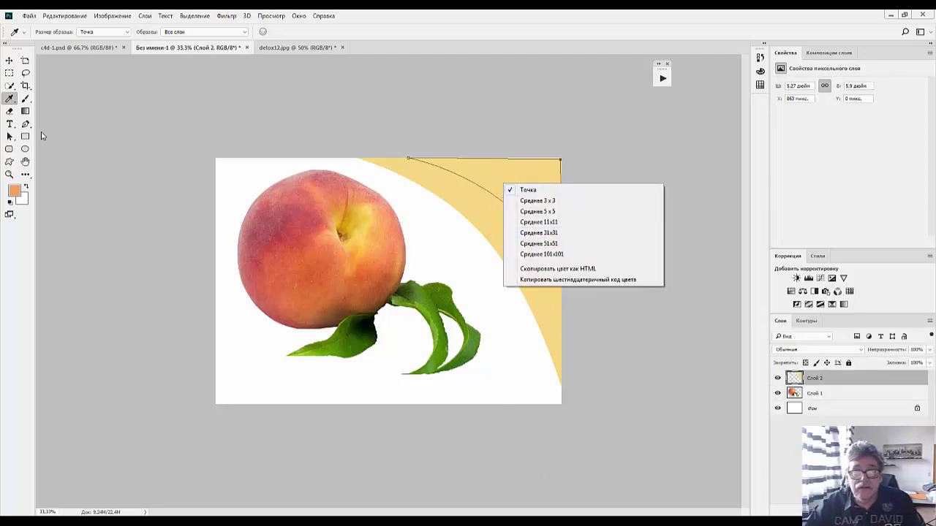
pyautogui.click(25, 124)
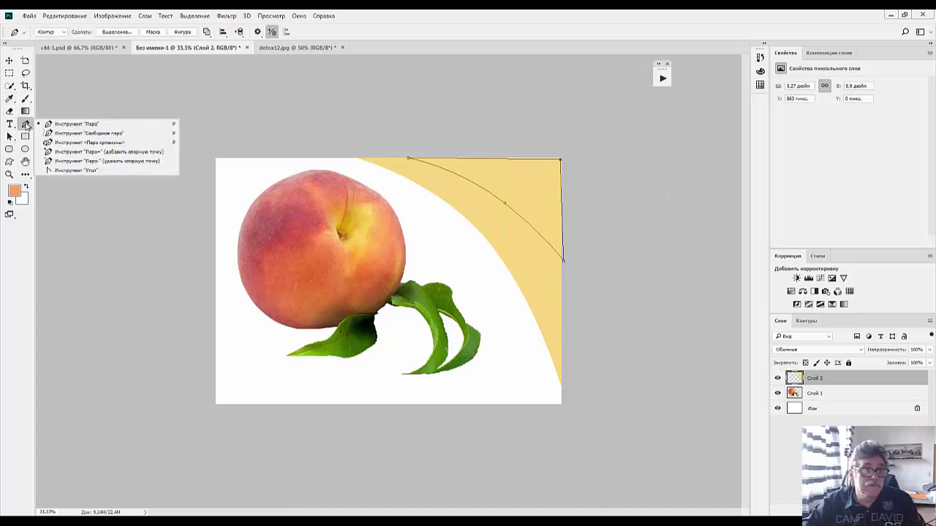
pyautogui.rightClick(509, 177)
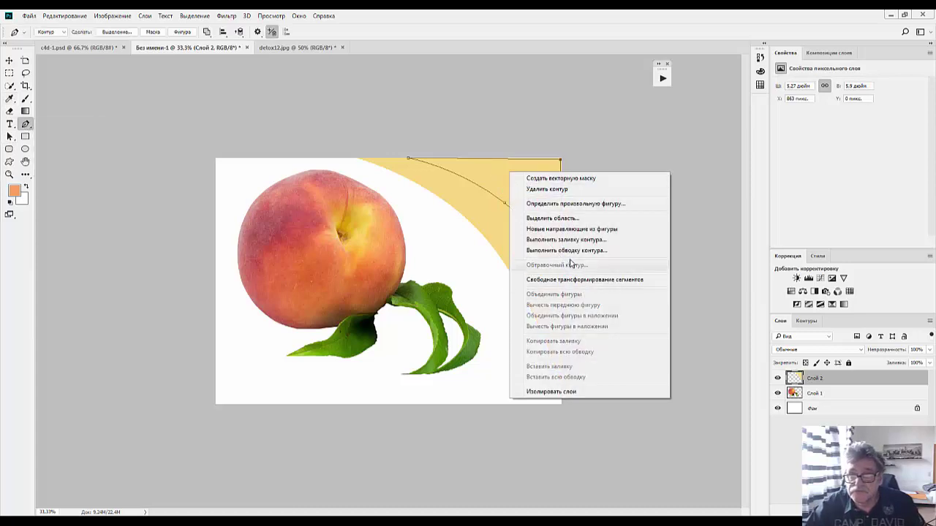
pyautogui.click(566, 240)
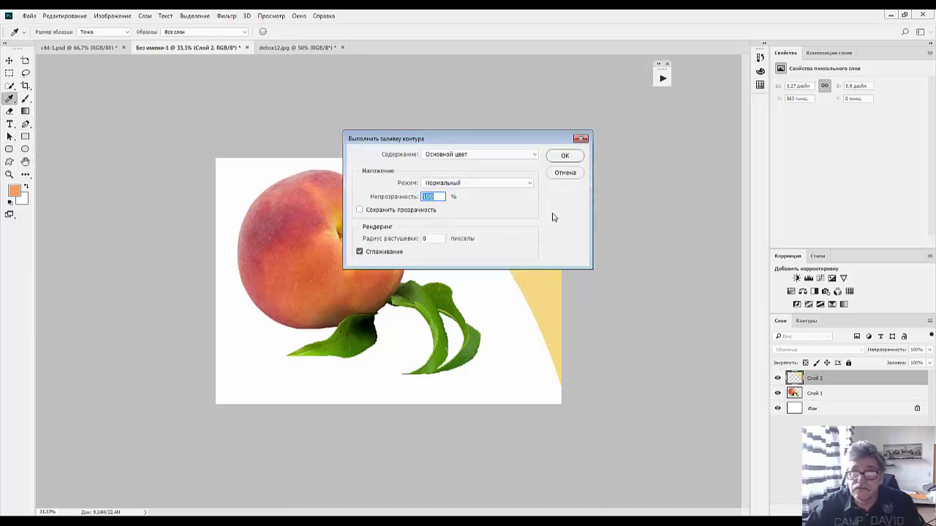
pyautogui.click(566, 156)
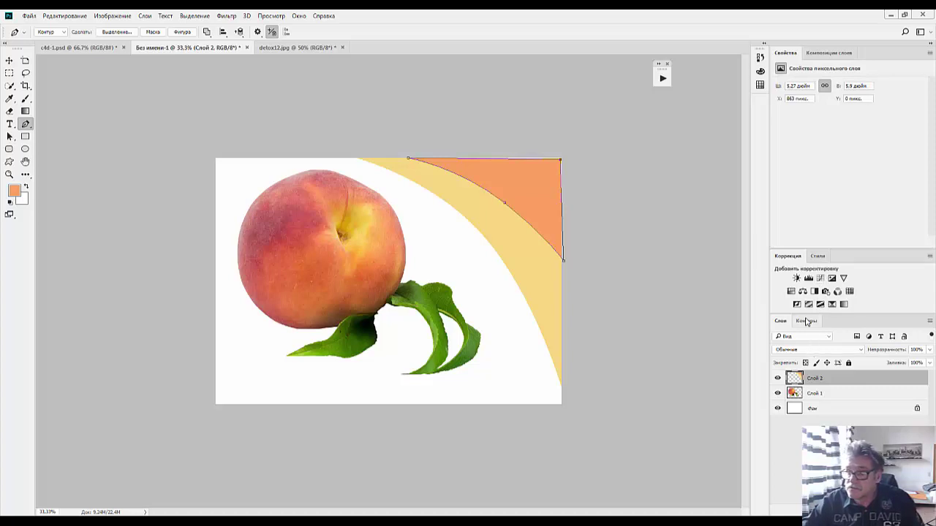
pyautogui.click(806, 321)
# Hide the path, then scale the Слой 1 peach to about 93% and shift it up-right
pyautogui.click(822, 392)
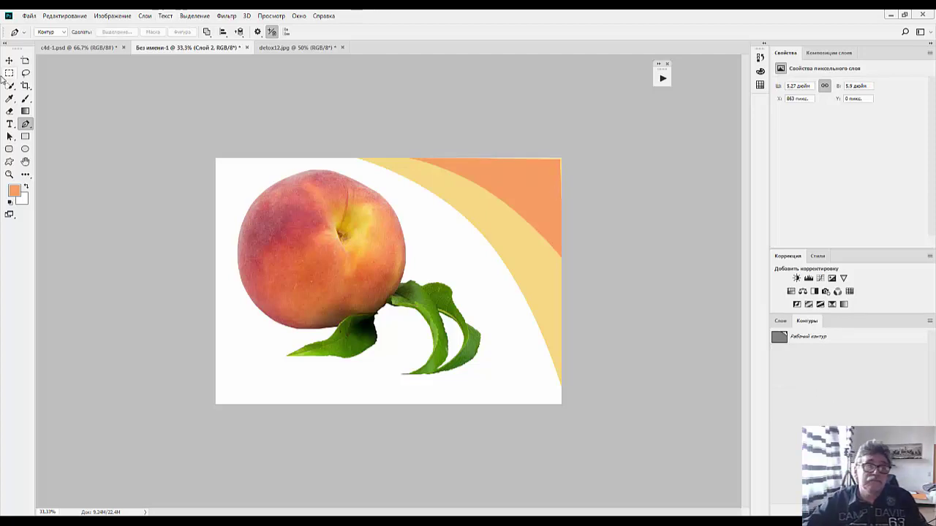
pyautogui.click(10, 61)
pyautogui.click(781, 321)
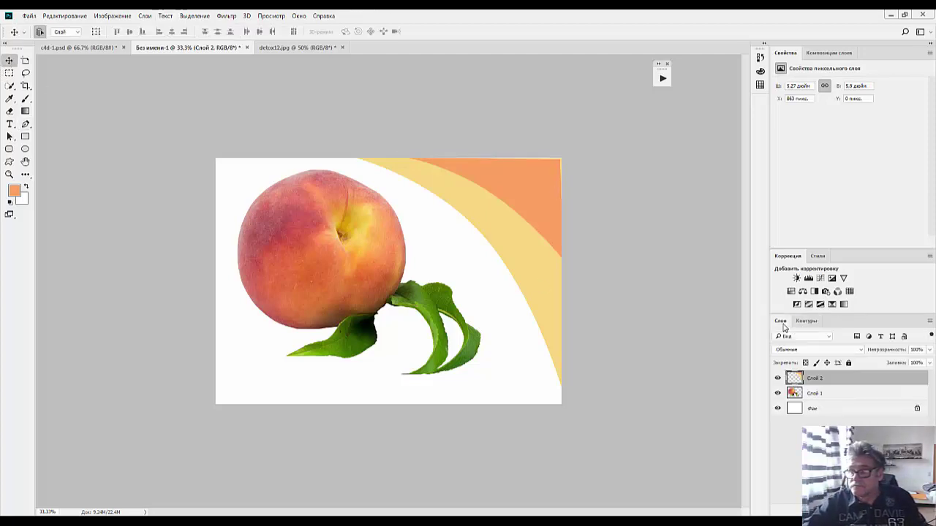
pyautogui.click(823, 395)
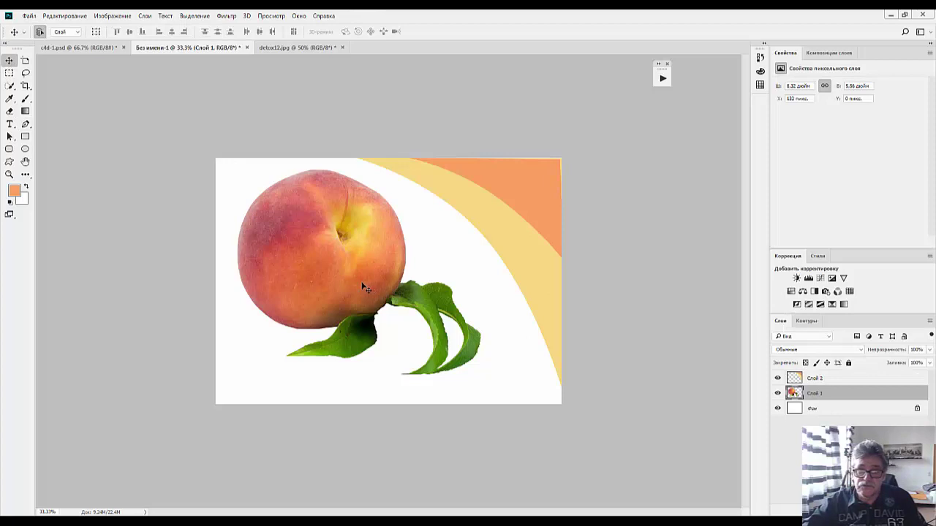
pyautogui.hotkey('ctrl', 't')
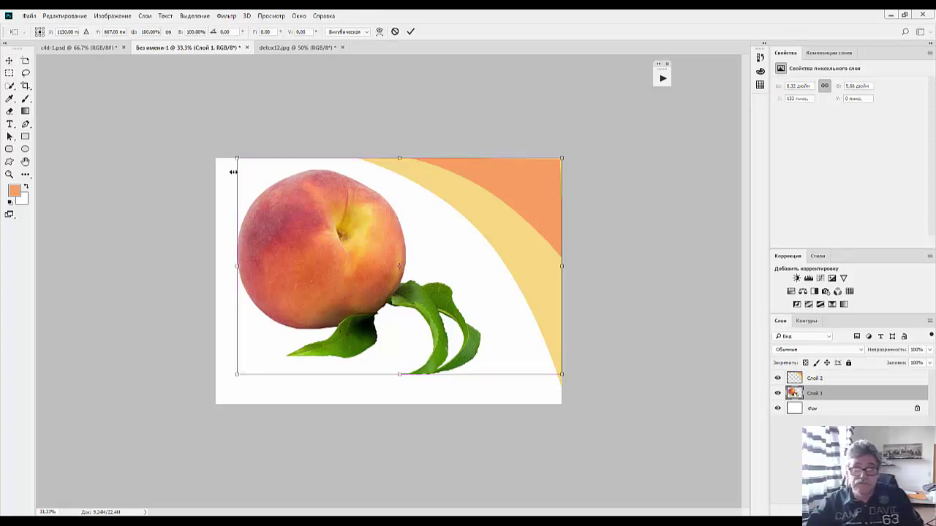
pyautogui.moveTo(236, 158); pyautogui.dragTo(260, 173)
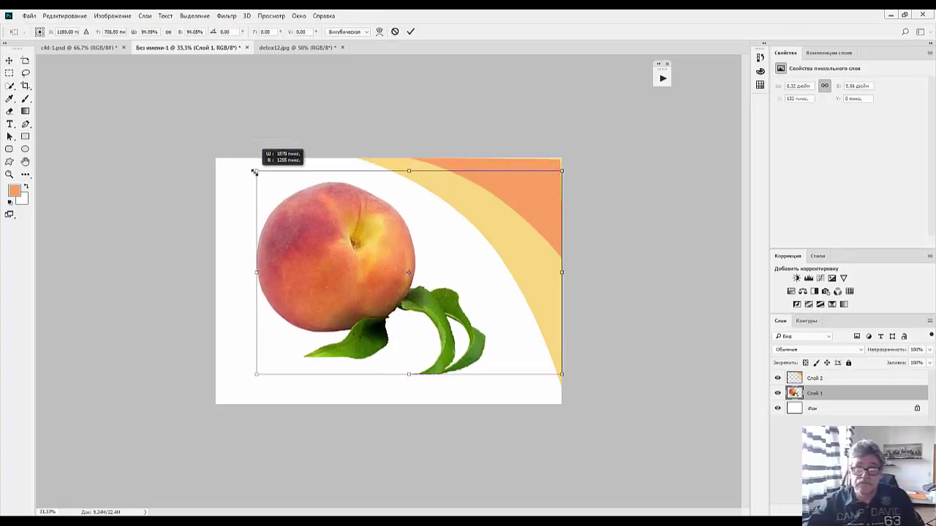
pyautogui.moveTo(342, 276); pyautogui.dragTo(345, 266)
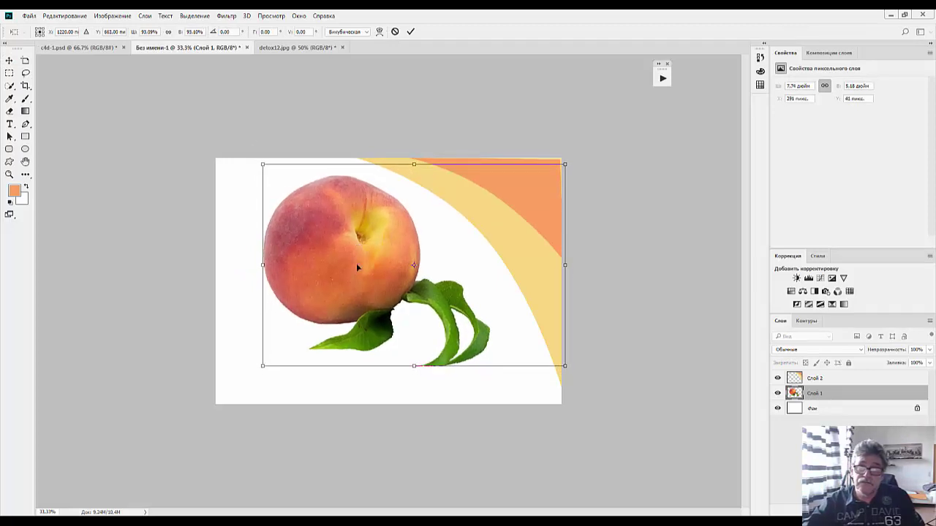
pyautogui.press('Return')
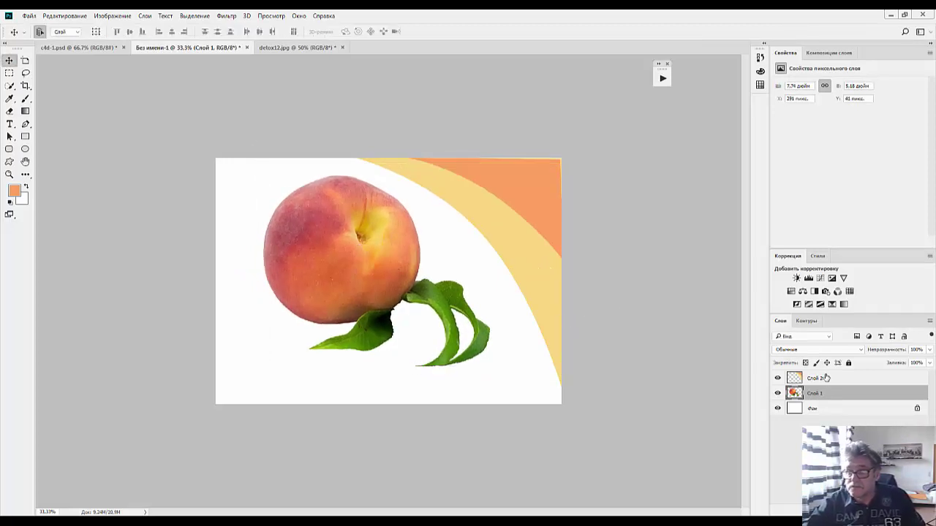
pyautogui.click(825, 377)
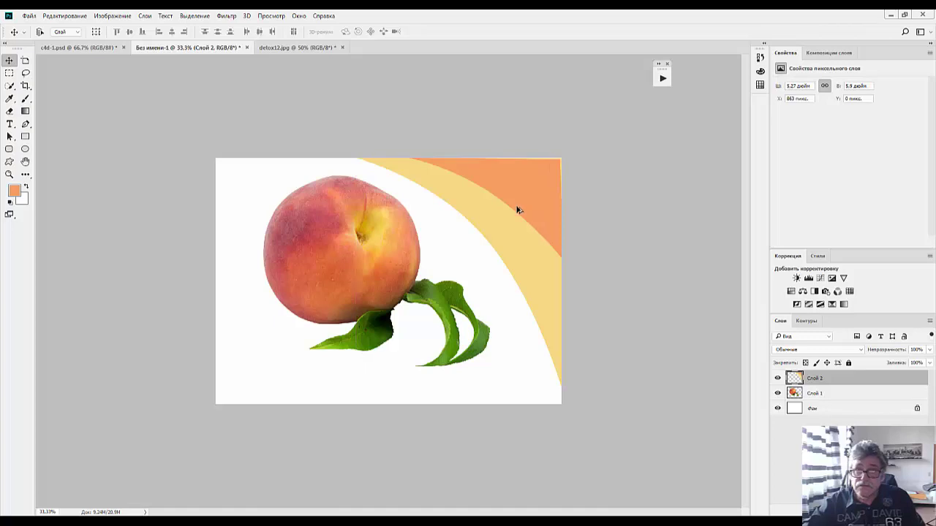
# Flip the arc copy horizontally, rotate it about -88°, and place it in the lower-left corner
pyautogui.moveTo(515, 209); pyautogui.dragTo(276, 285)
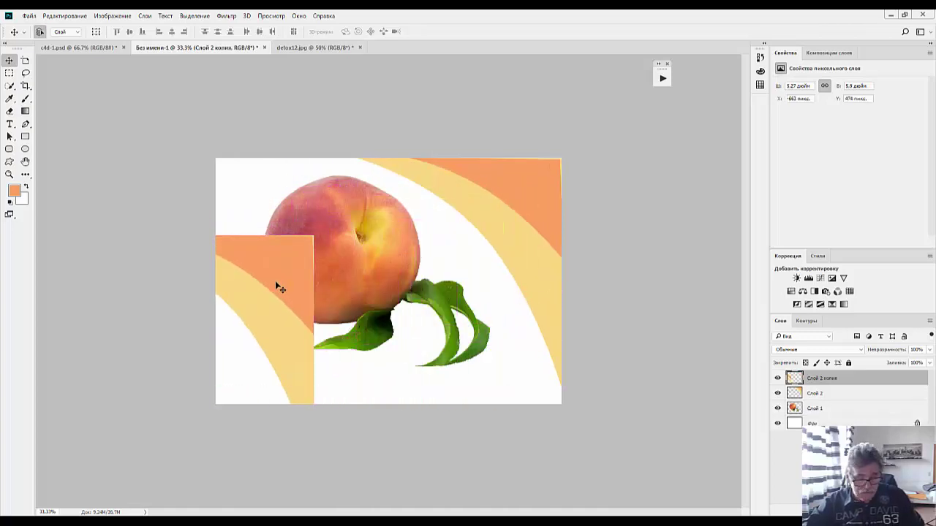
pyautogui.hotkey('ctrl', 't')
pyautogui.rightClick(286, 281)
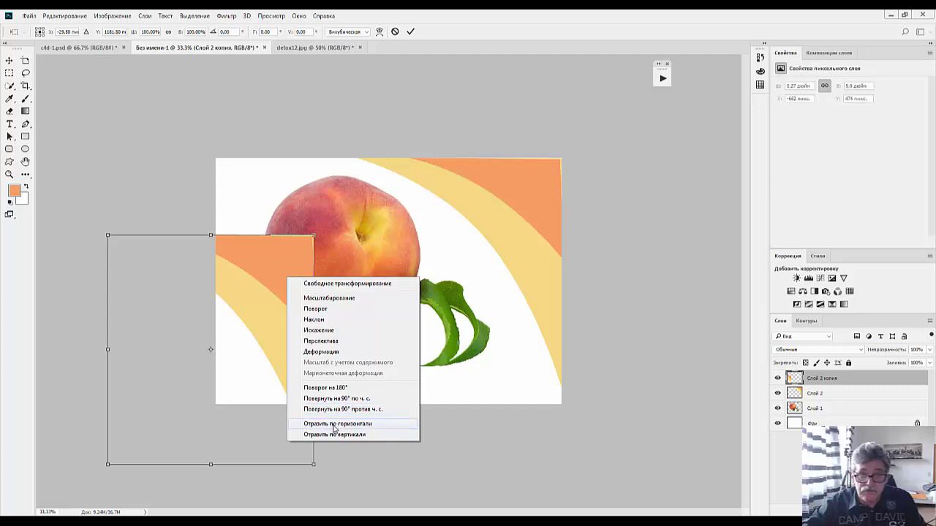
pyautogui.click(334, 424)
pyautogui.moveTo(355, 268); pyautogui.dragTo(104, 98)
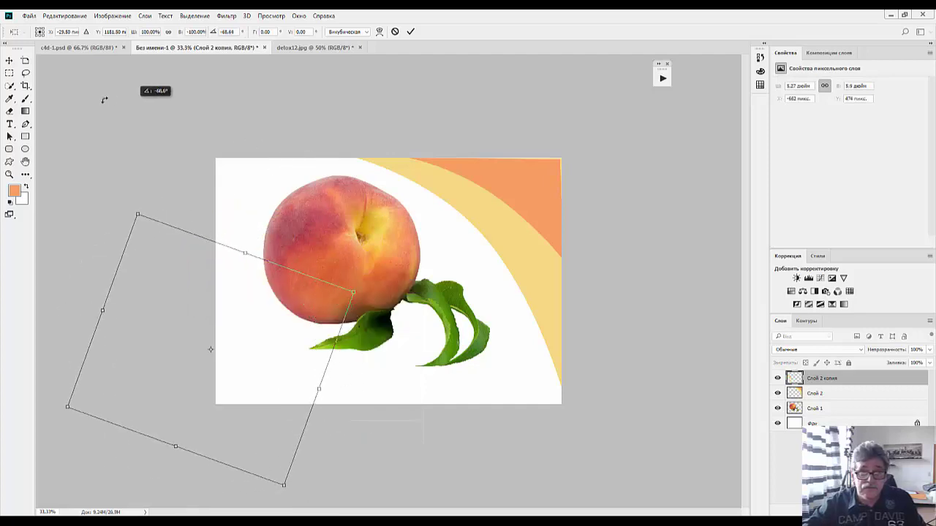
pyautogui.moveTo(230, 375); pyautogui.dragTo(367, 335)
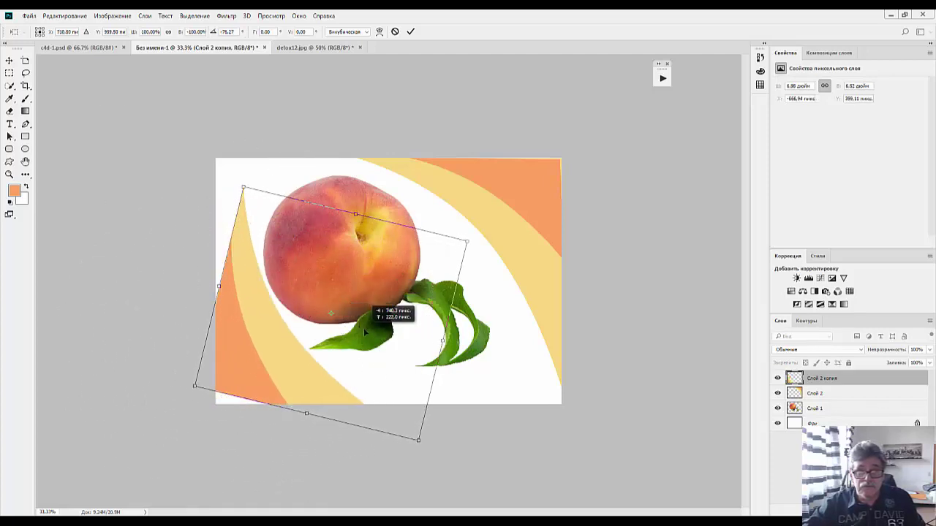
pyautogui.moveTo(489, 331); pyautogui.dragTo(480, 303)
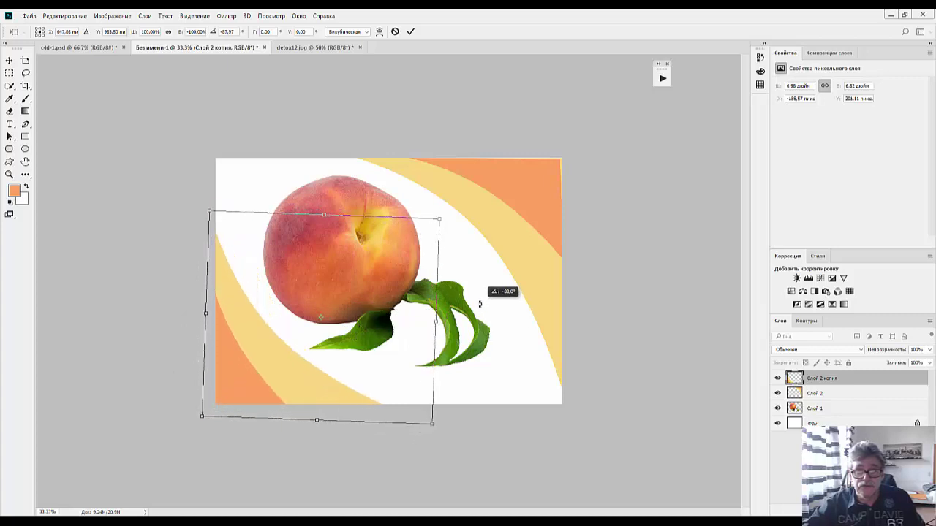
pyautogui.moveTo(402, 366); pyautogui.dragTo(384, 357)
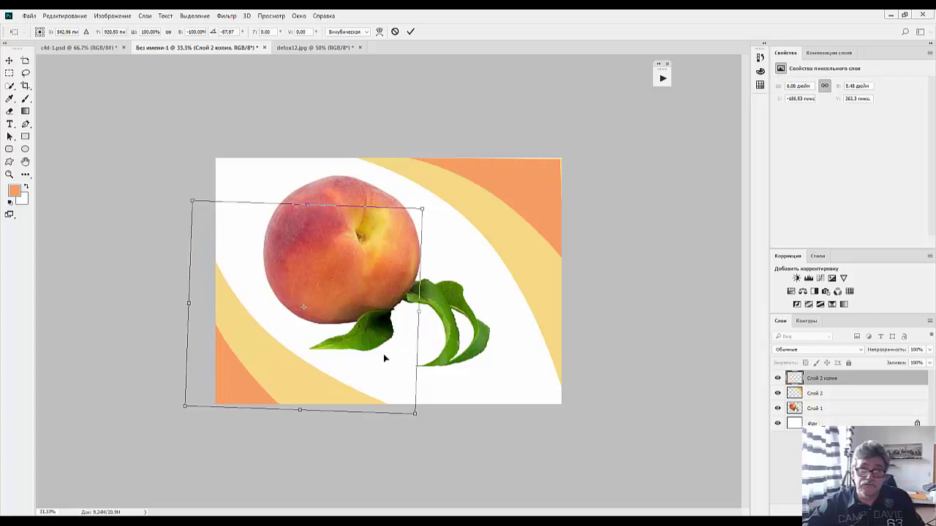
pyautogui.press('Return')
pyautogui.moveTo(345, 288); pyautogui.dragTo(335, 286)
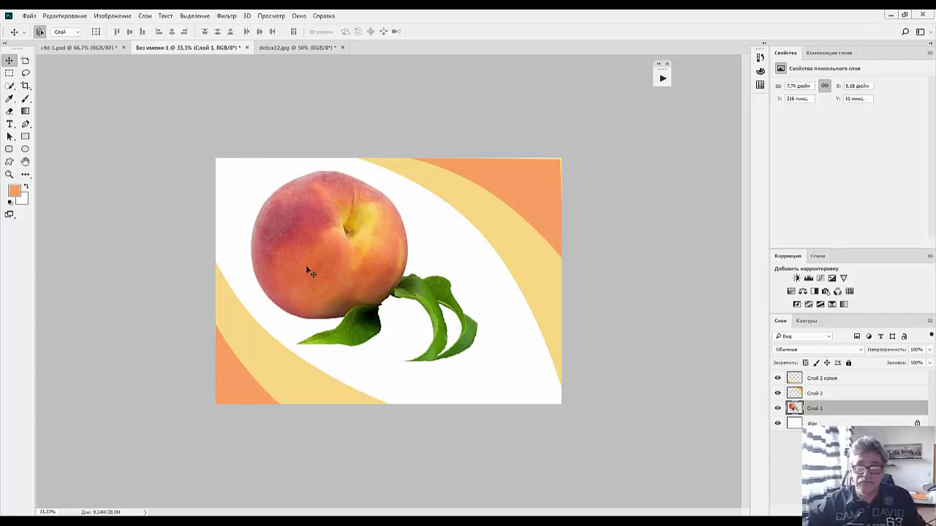
# Add a 40%-opacity drop shadow to the peach and move it up and left
pyautogui.moveTo(306, 265); pyautogui.dragTo(299, 264)
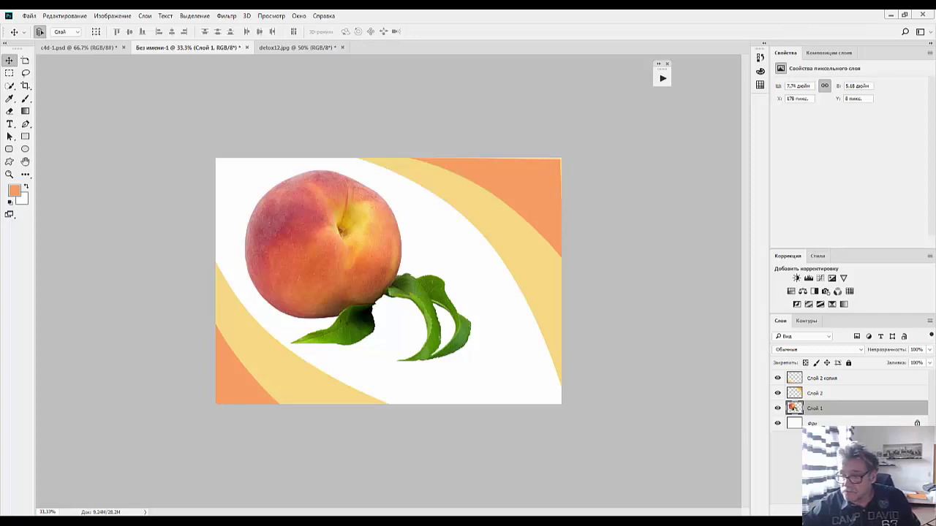
pyautogui.click(834, 516)
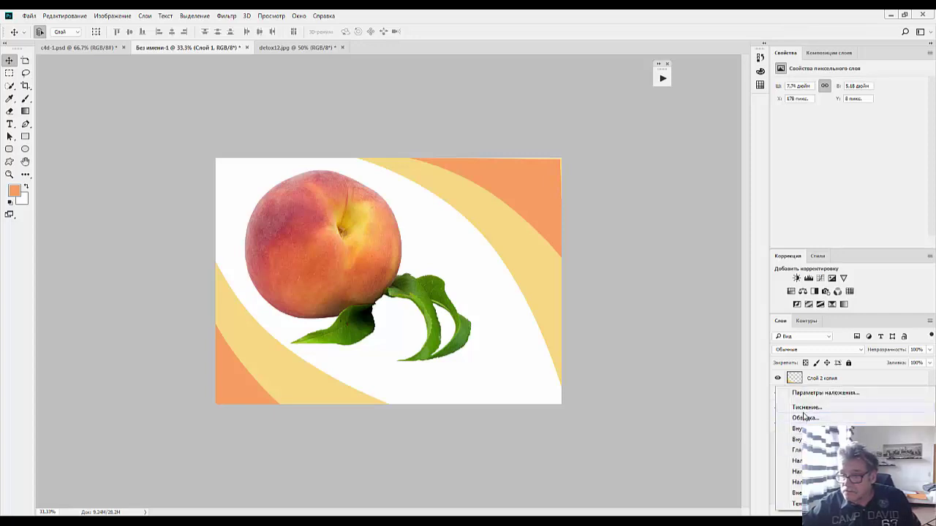
pyautogui.click(797, 508)
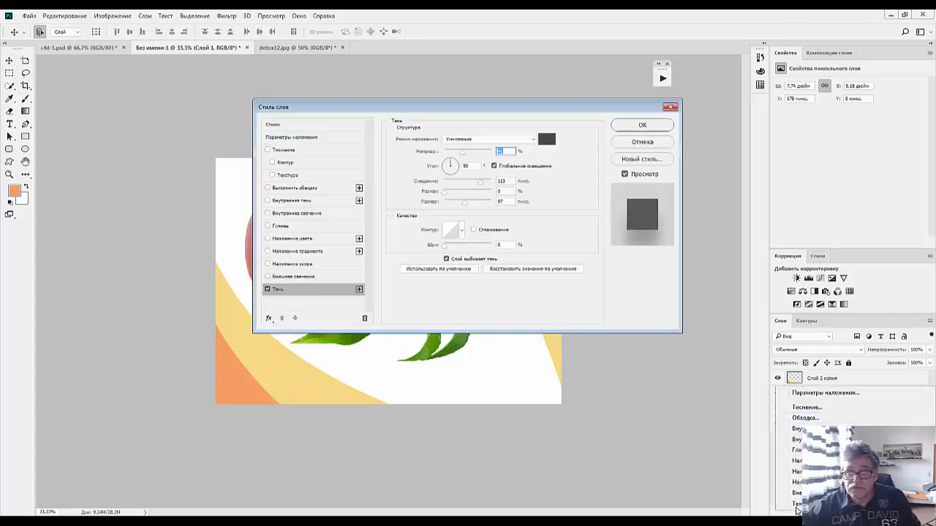
pyautogui.moveTo(589, 104); pyautogui.dragTo(666, 104)
pyautogui.moveTo(548, 103); pyautogui.dragTo(676, 52)
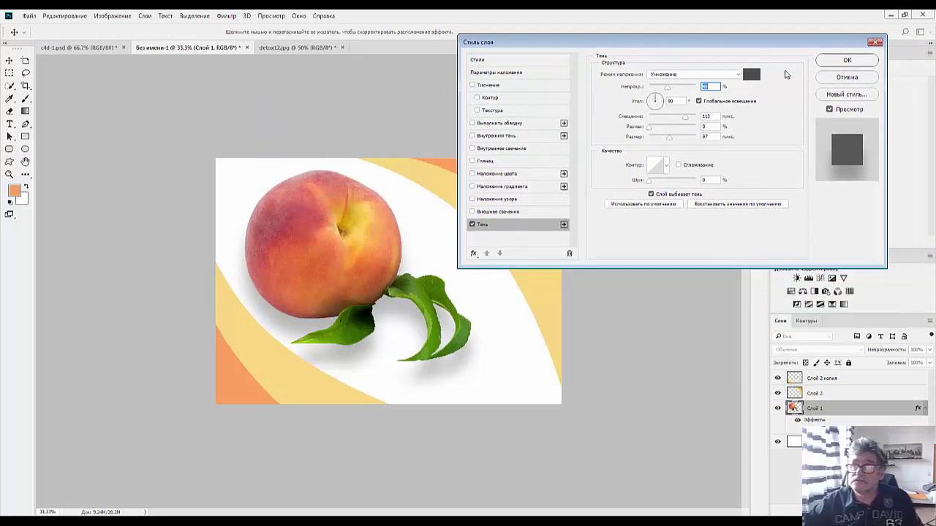
pyautogui.click(846, 60)
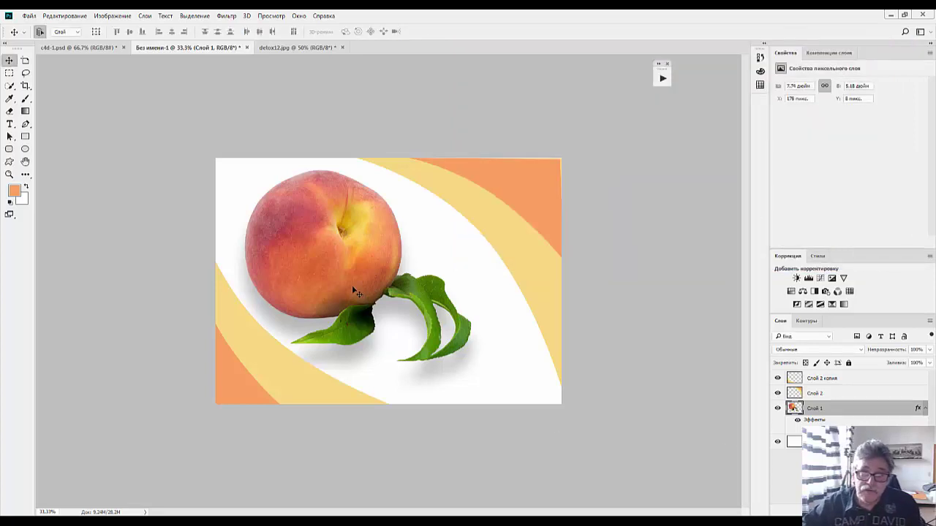
pyautogui.moveTo(353, 289); pyautogui.dragTo(337, 279)
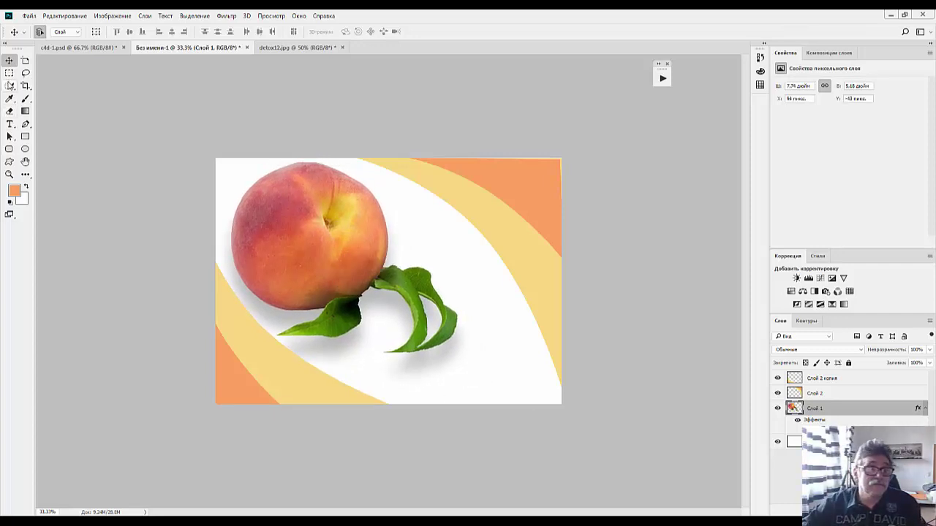
# Crop the label twice, adjusting its top, left and bottom edges
pyautogui.click(24, 86)
pyautogui.click(387, 157)
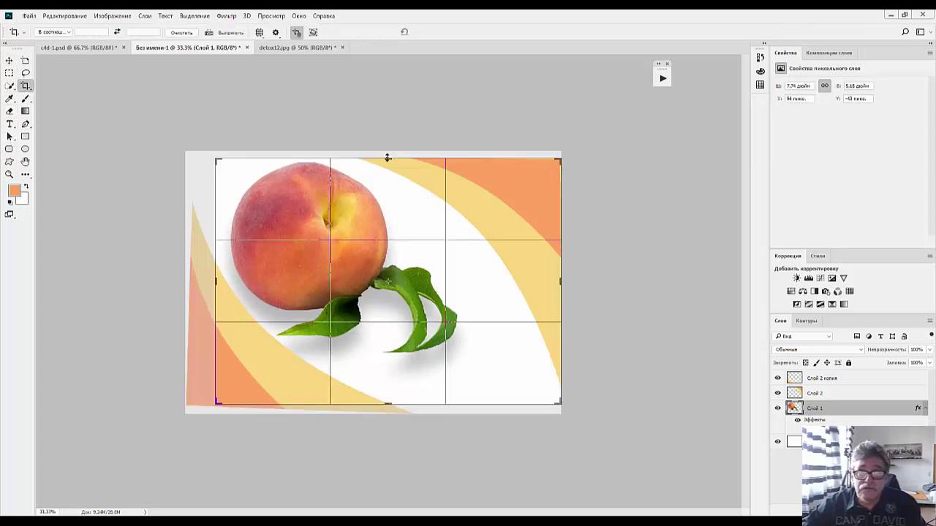
pyautogui.moveTo(386, 165); pyautogui.dragTo(385, 156)
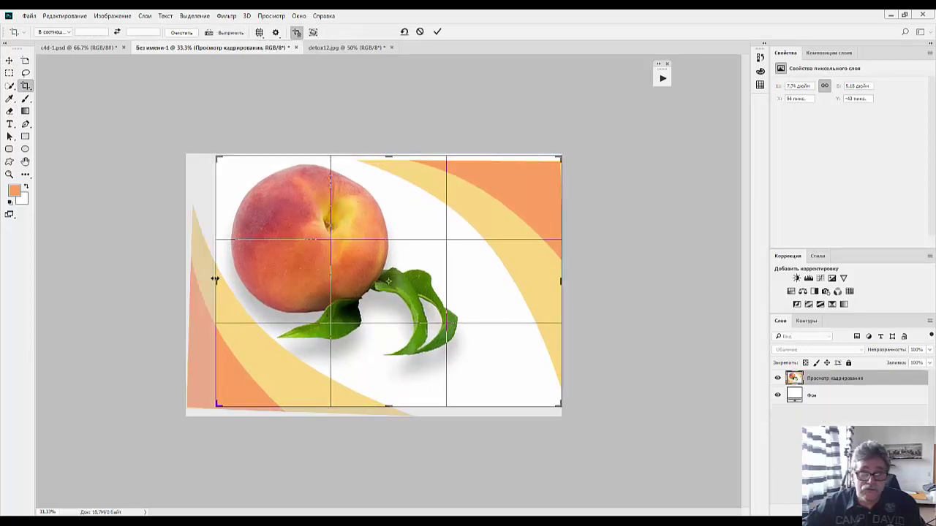
pyautogui.moveTo(218, 280); pyautogui.dragTo(207, 280)
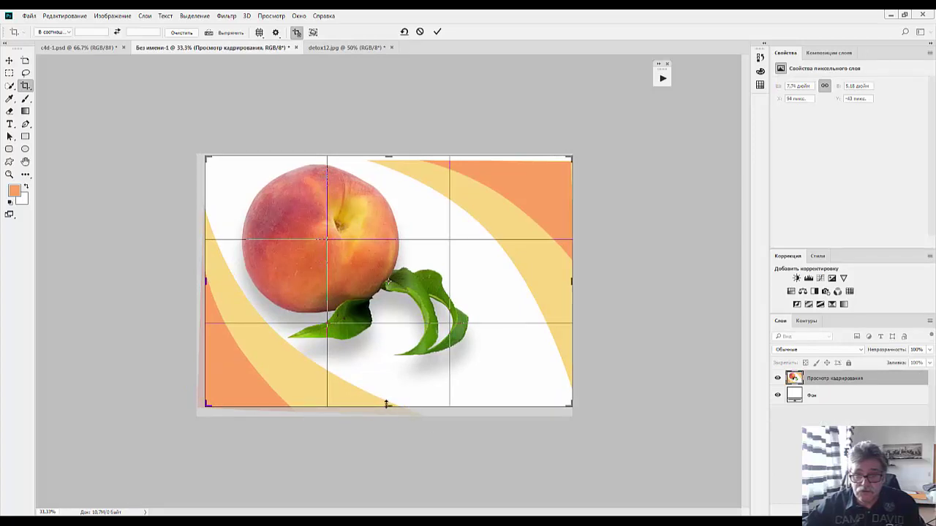
pyautogui.moveTo(386, 404); pyautogui.dragTo(386, 408)
pyautogui.press('Return')
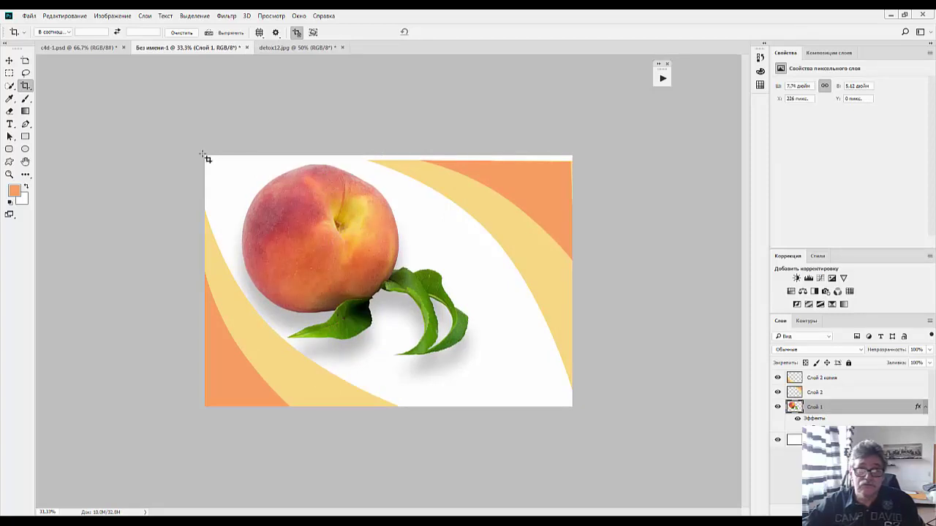
pyautogui.click(433, 238)
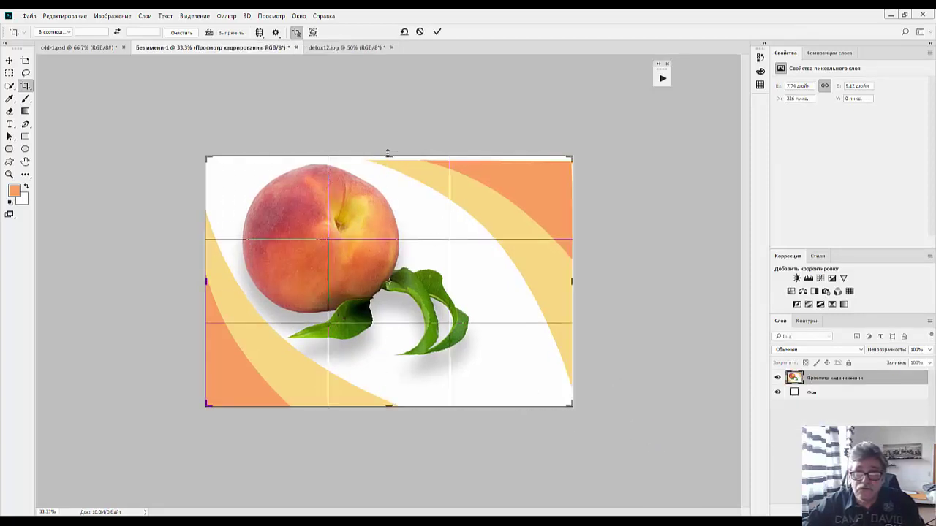
pyautogui.moveTo(387, 153); pyautogui.dragTo(389, 155)
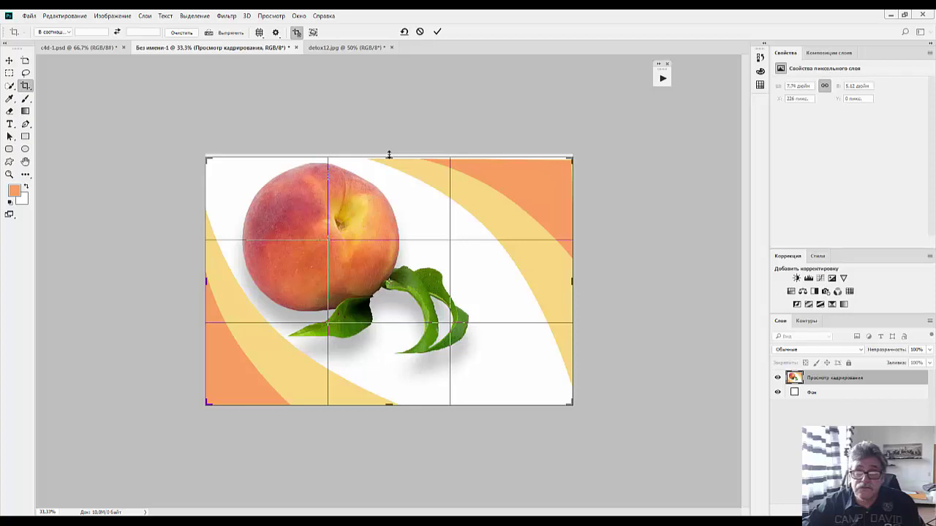
pyautogui.press('Return')
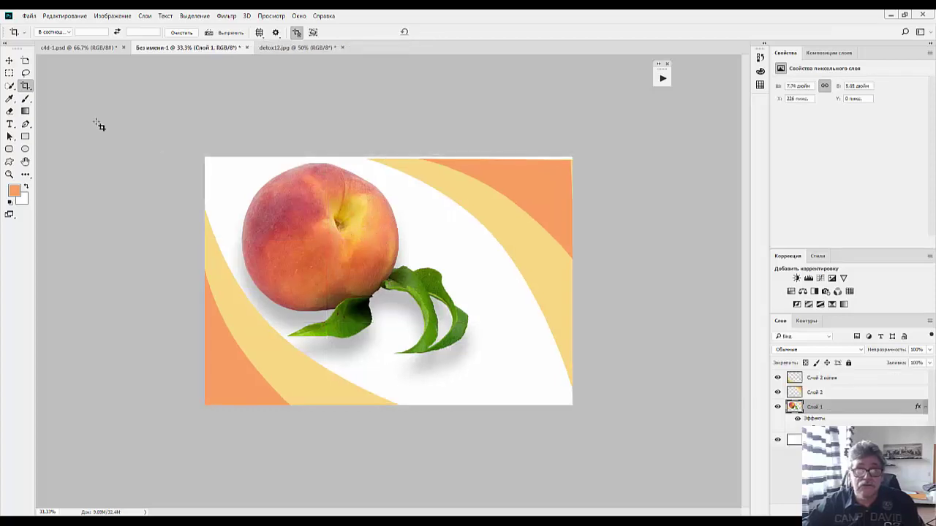
# Nudge the peach right and down, then crop away the top gap and right edge
pyautogui.click(12, 60)
pyautogui.moveTo(359, 248); pyautogui.dragTo(364, 253)
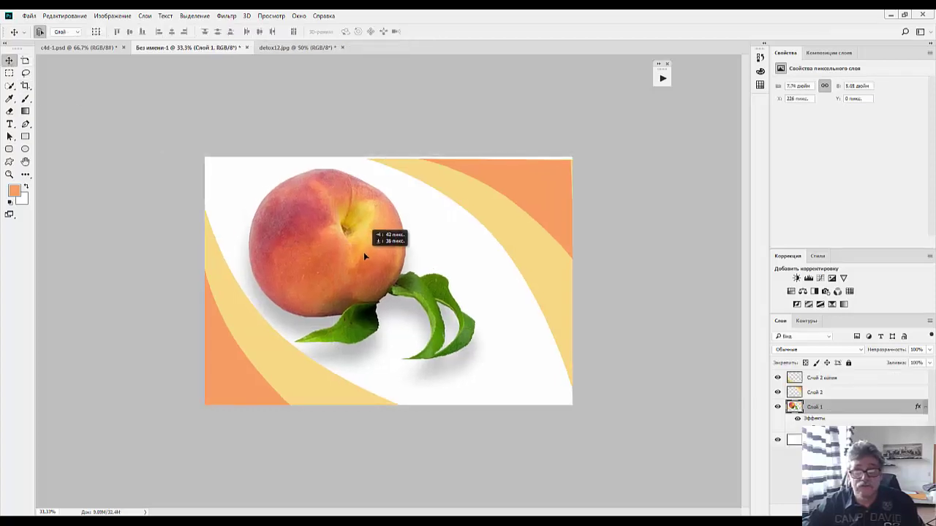
pyautogui.keyDown('ctrl'); pyautogui.click(472, 201); pyautogui.keyUp('ctrl')
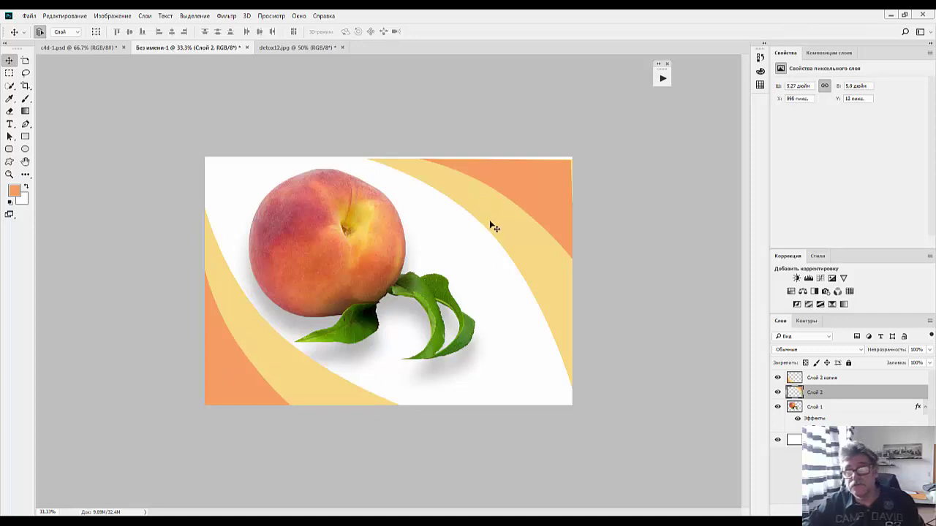
pyautogui.click(25, 86)
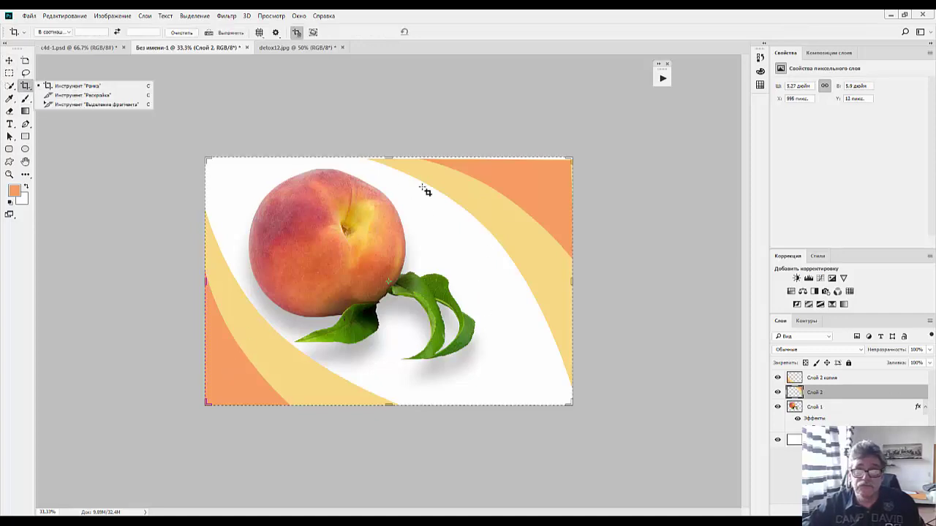
pyautogui.moveTo(380, 157); pyautogui.dragTo(390, 162)
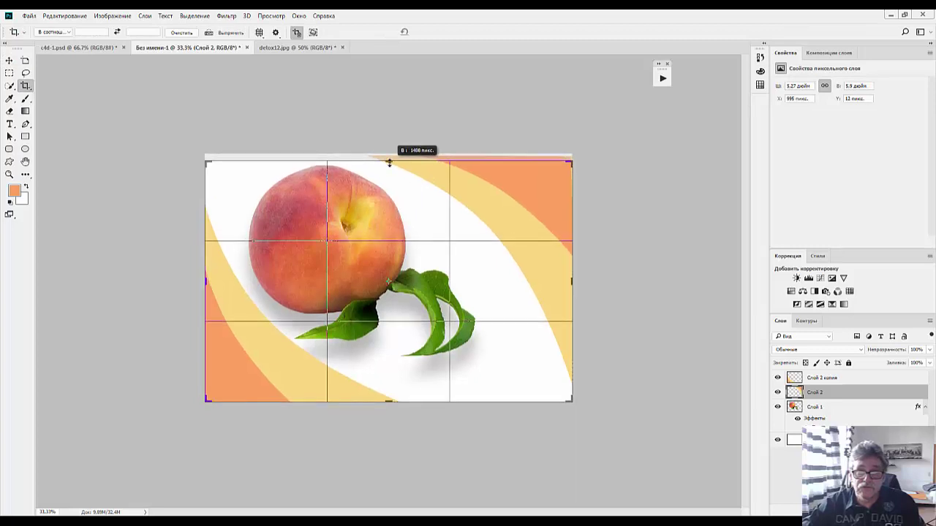
pyautogui.press('Return')
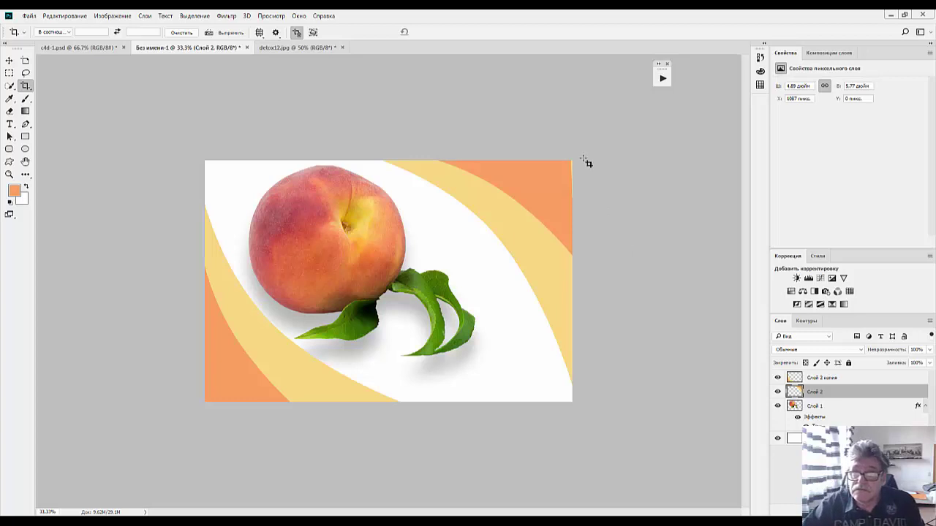
pyautogui.moveTo(581, 154); pyautogui.dragTo(125, 407)
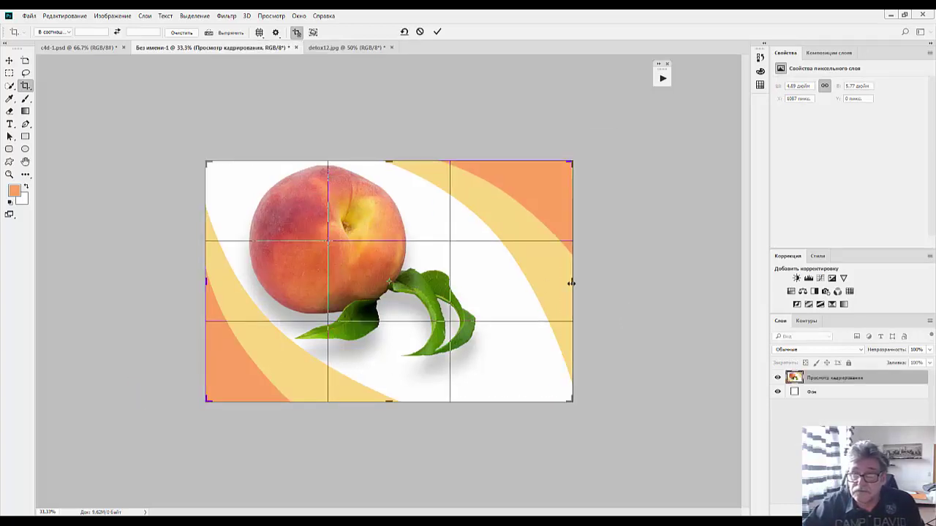
pyautogui.moveTo(570, 283); pyautogui.dragTo(571, 283)
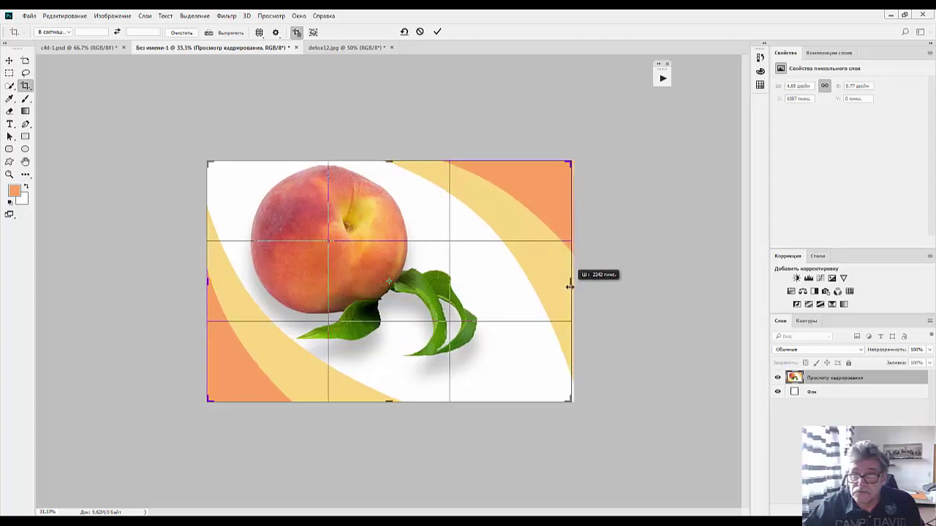
pyautogui.press('Return')
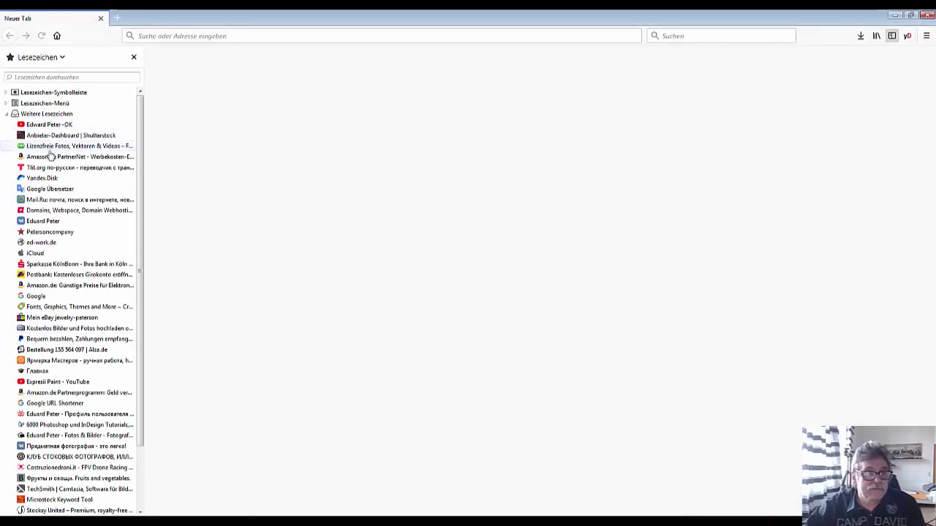
# Write 'персиковый сок' in tlit.org's transliteration box, select it, and move to Google Translate
pyautogui.click(46, 169)
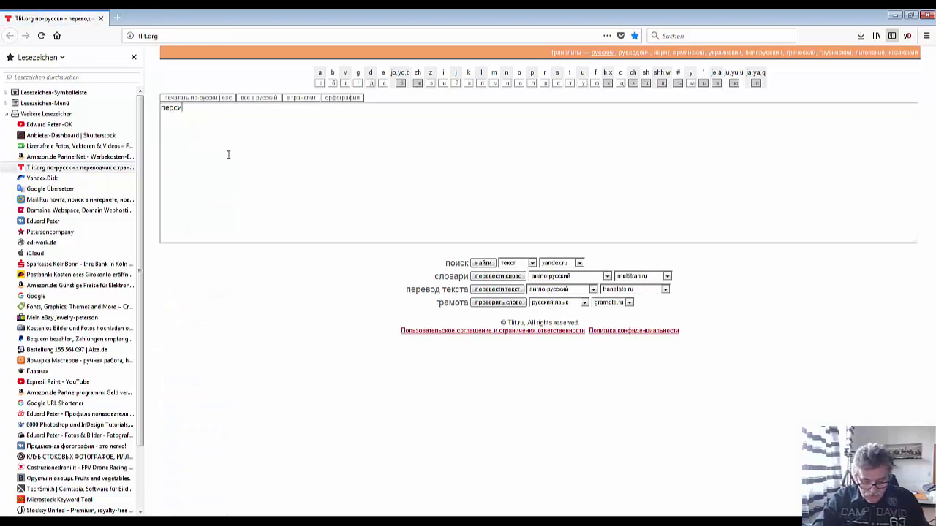
pyautogui.write('ковый')
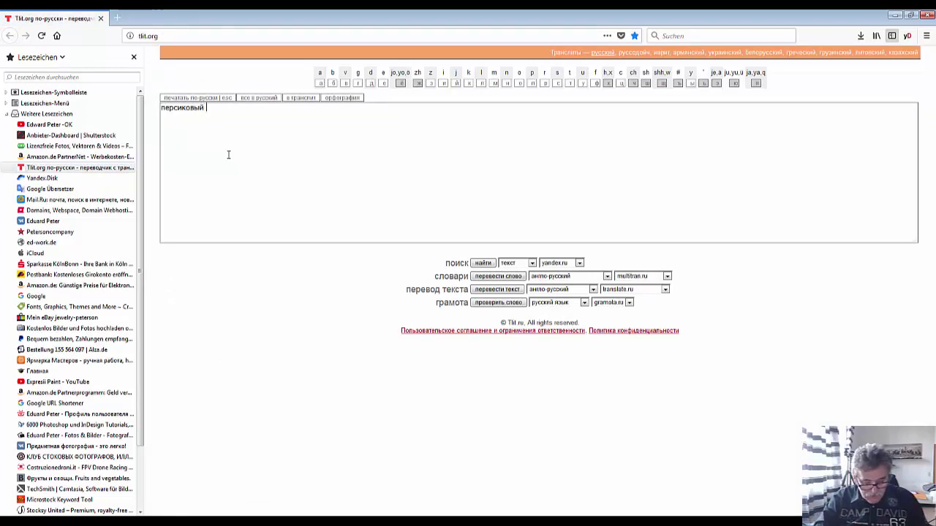
pyautogui.write('к')
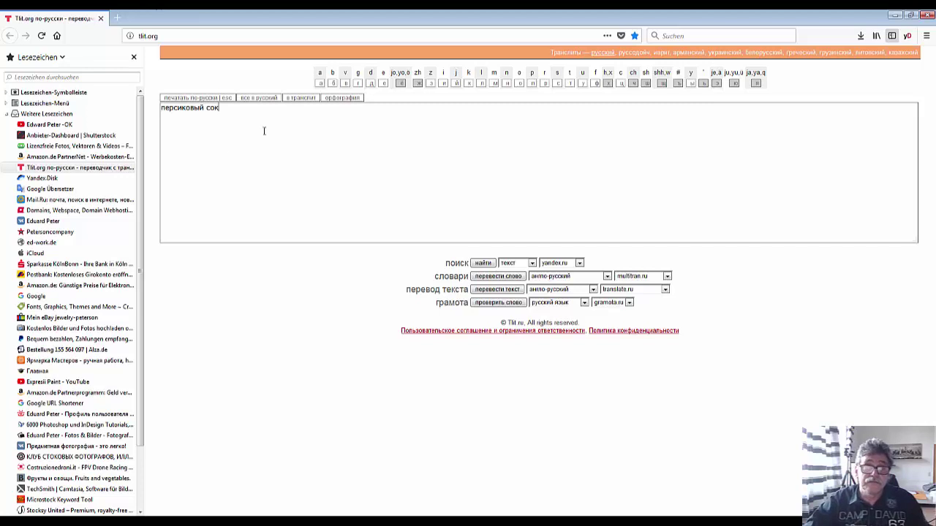
pyautogui.hotkey('ctrl', 'shift', 'Left')
pyautogui.hotkey('ctrl', 'shift', 'Left')
pyautogui.hotkey('ctrl', 'c')
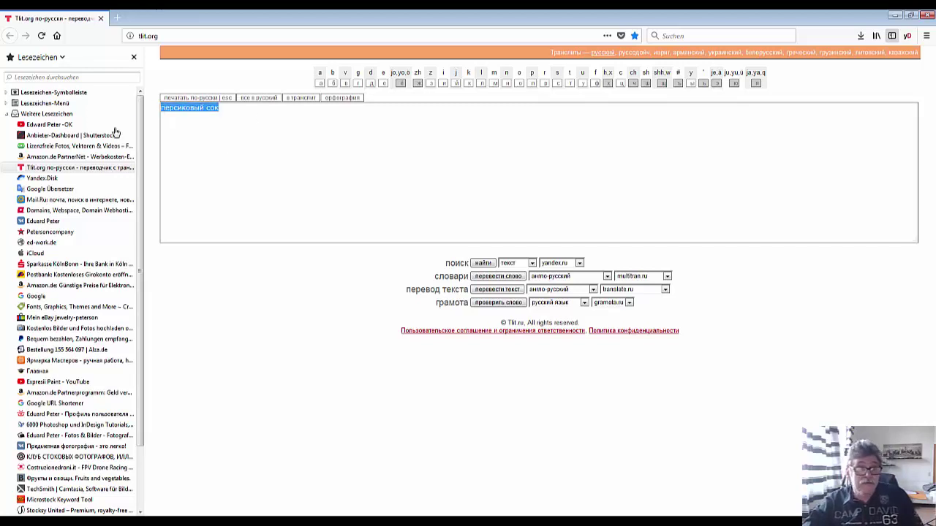
pyautogui.click(52, 189)
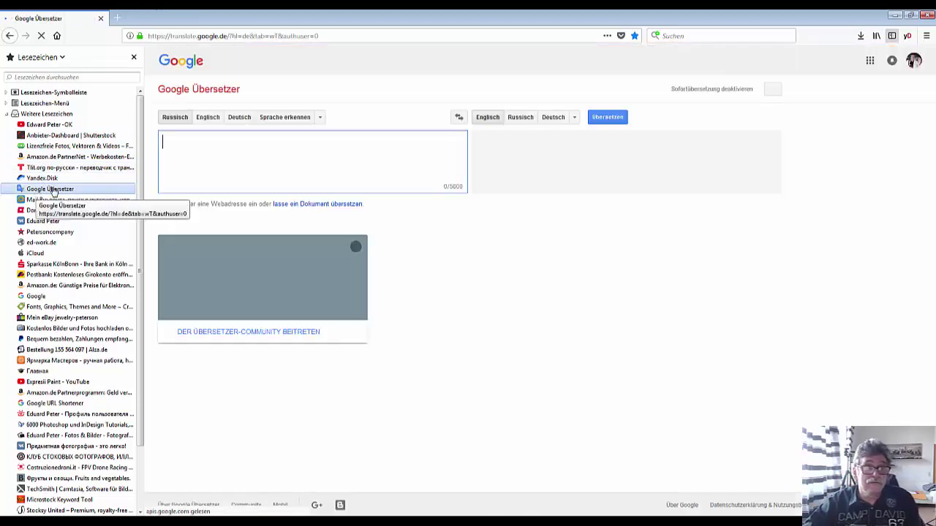
# Translate 'персиковый сок' into 'peach juice', copy the English result, and return to Photoshop
pyautogui.hotkey('ctrl', 'v')
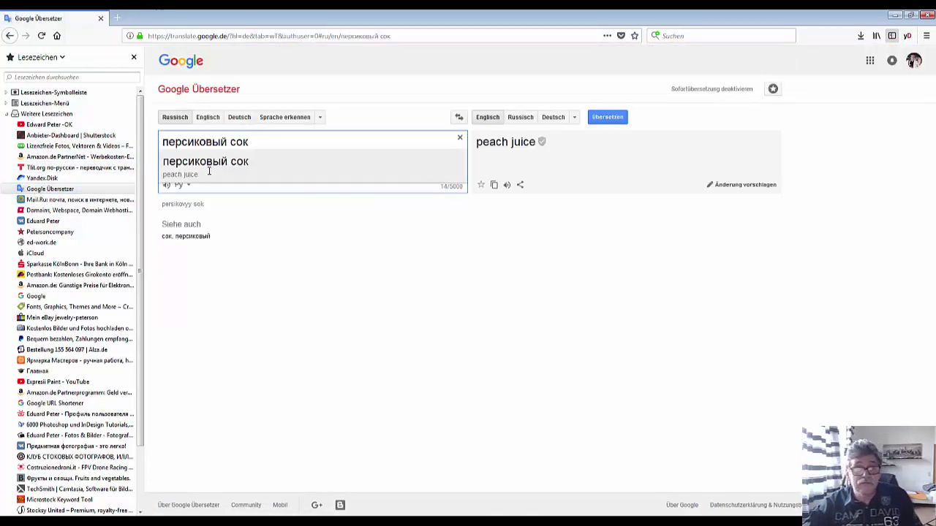
pyautogui.click(483, 146)
pyautogui.rightClick(497, 144)
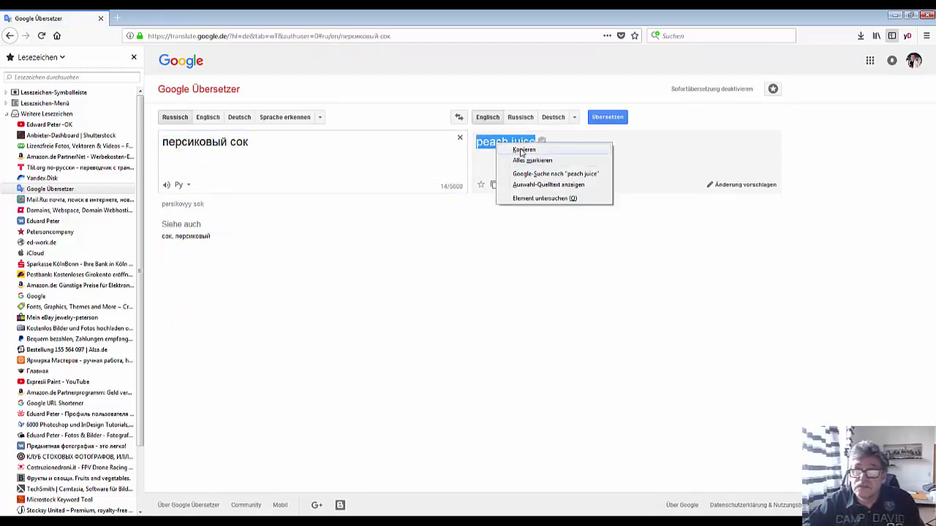
pyautogui.click(524, 150)
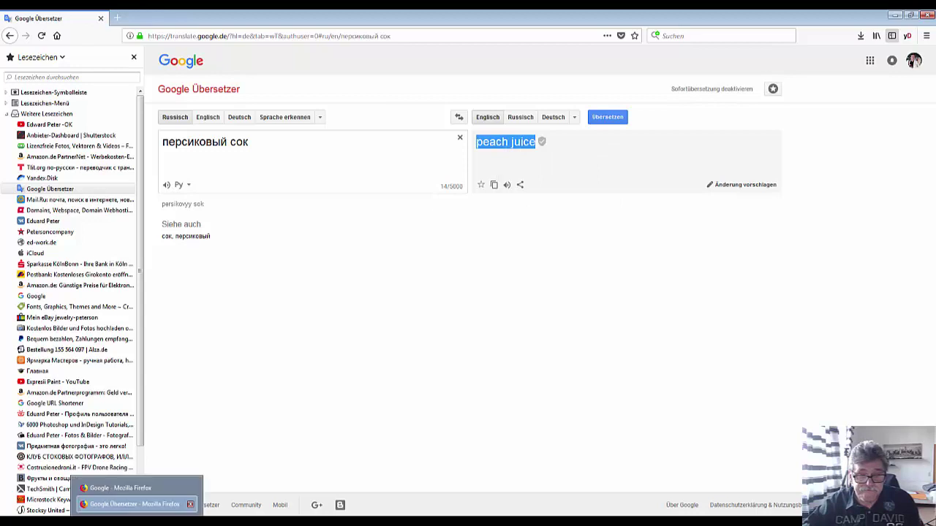
pyautogui.hotkey('alt', 'Tab')
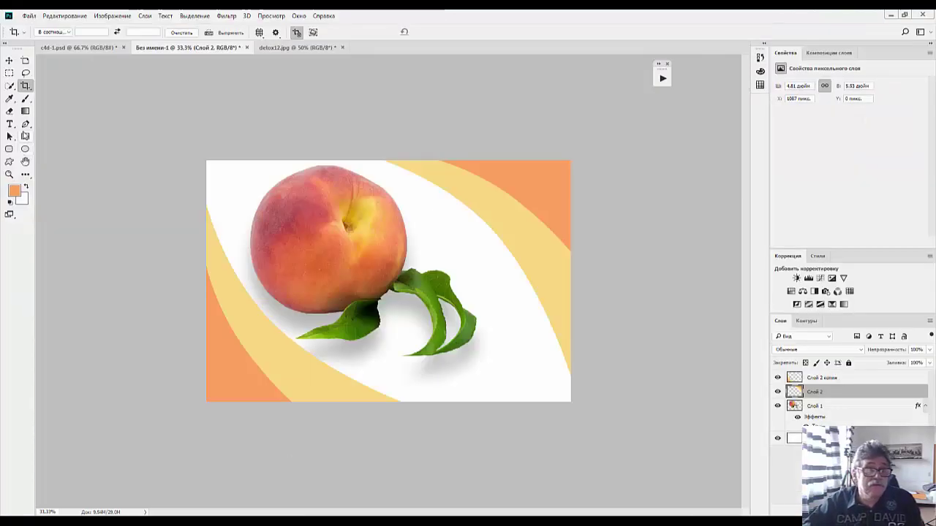
# Add a text layer over the peach leaves with PEACH and JUICE on two lines
pyautogui.click(10, 124)
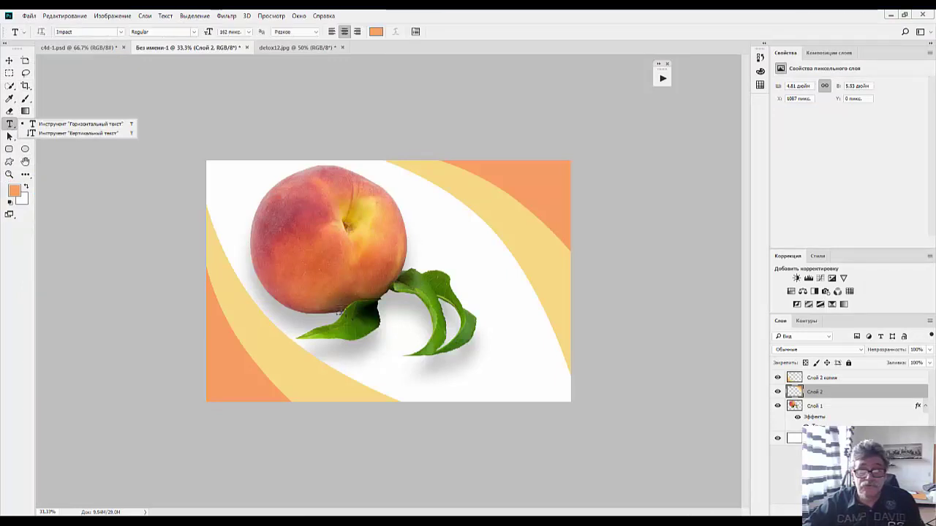
pyautogui.click(883, 382)
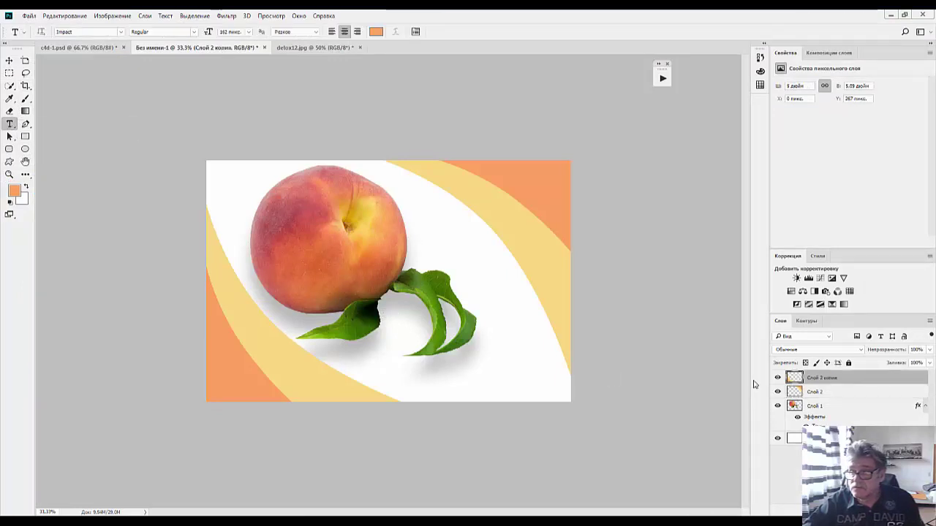
pyautogui.click(378, 299)
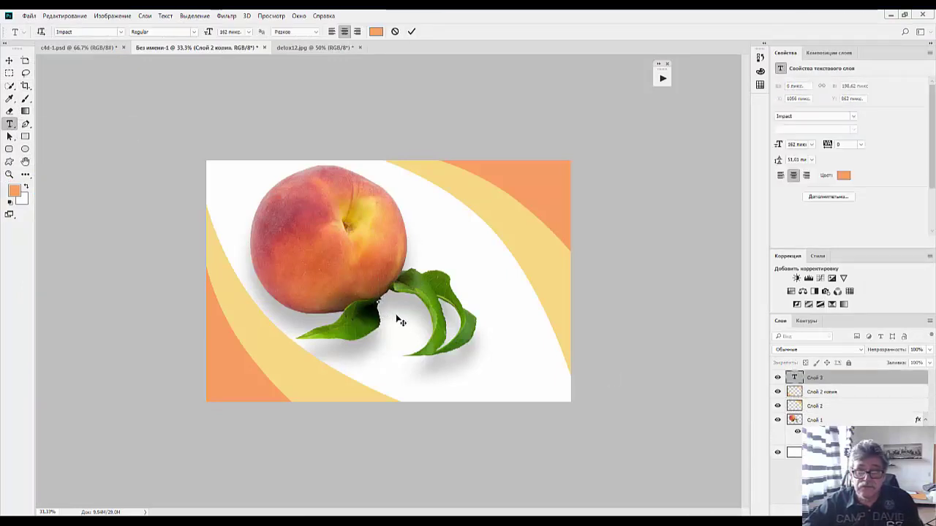
pyautogui.hotkey('ctrl', 'v')
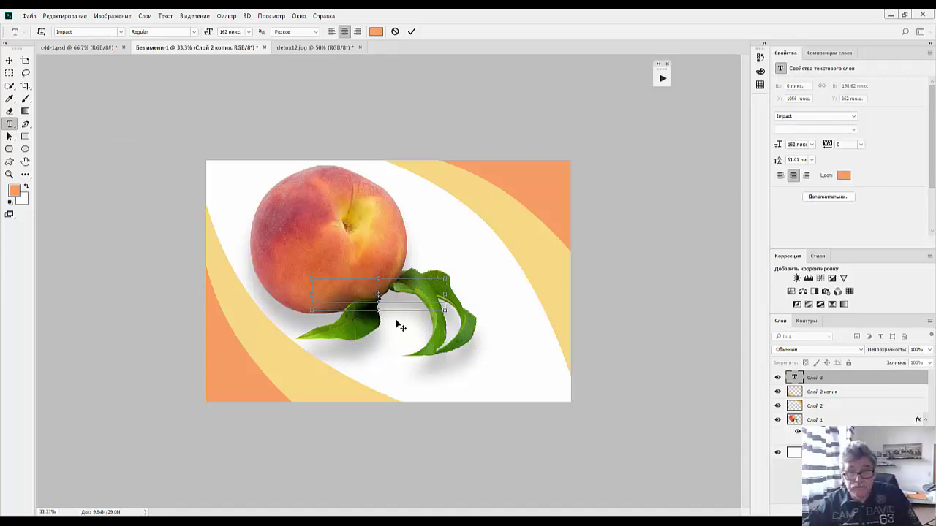
pyautogui.click(385, 293)
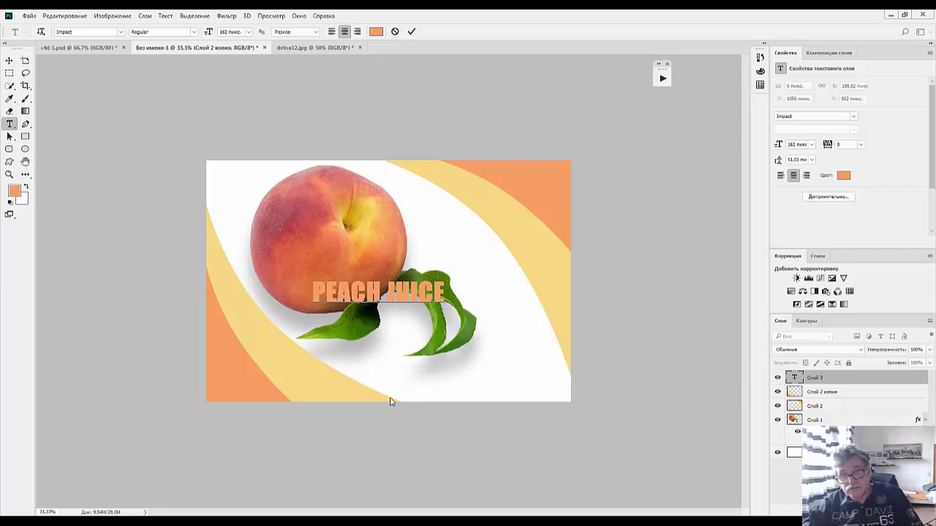
pyautogui.press('Return')
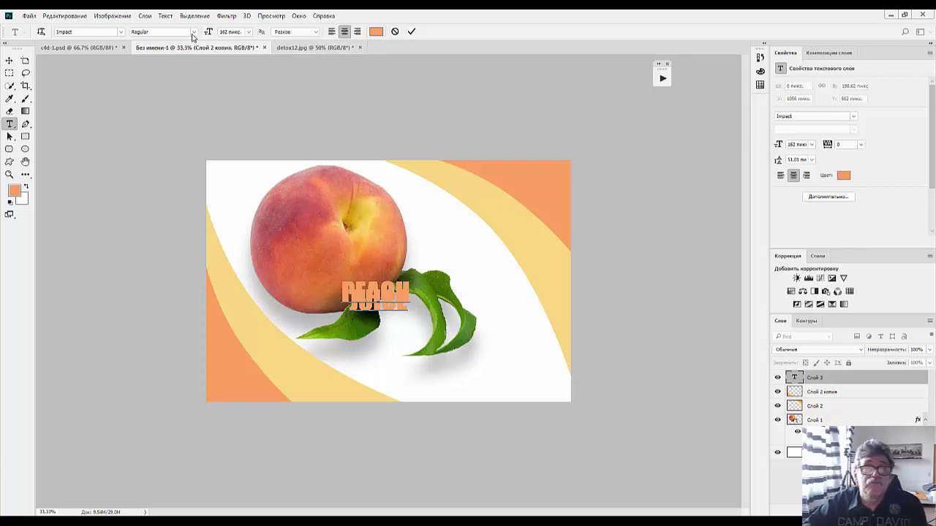
# Keep the text at 162 px, commit it, and set leading to Auto
pyautogui.click(249, 33)
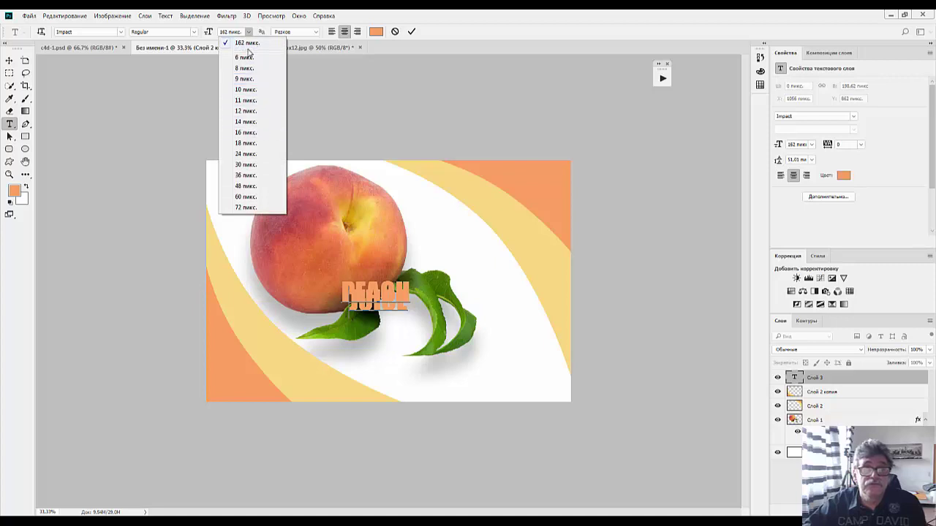
pyautogui.click(246, 44)
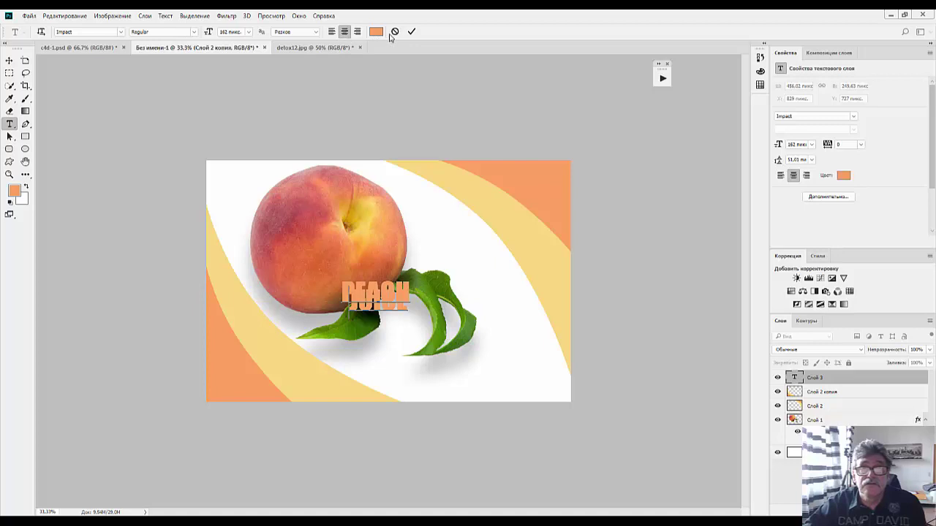
pyautogui.click(411, 31)
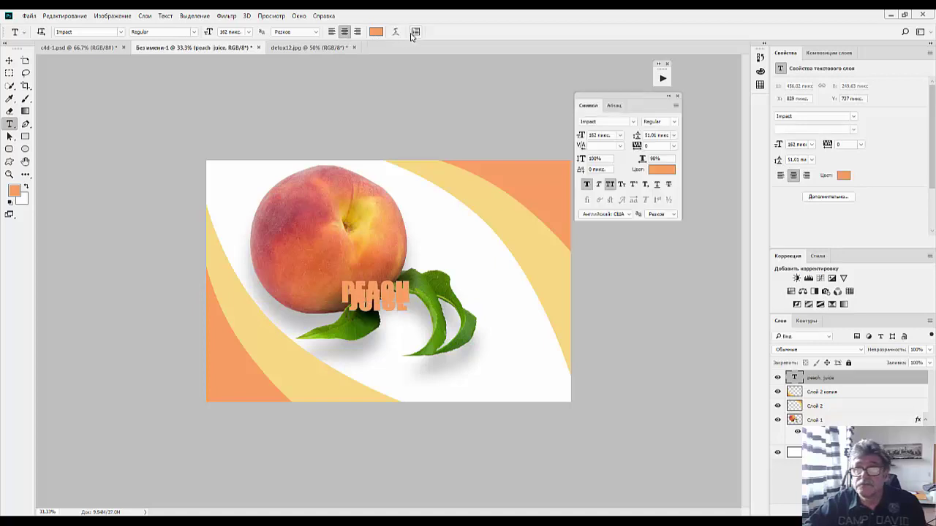
pyautogui.click(674, 136)
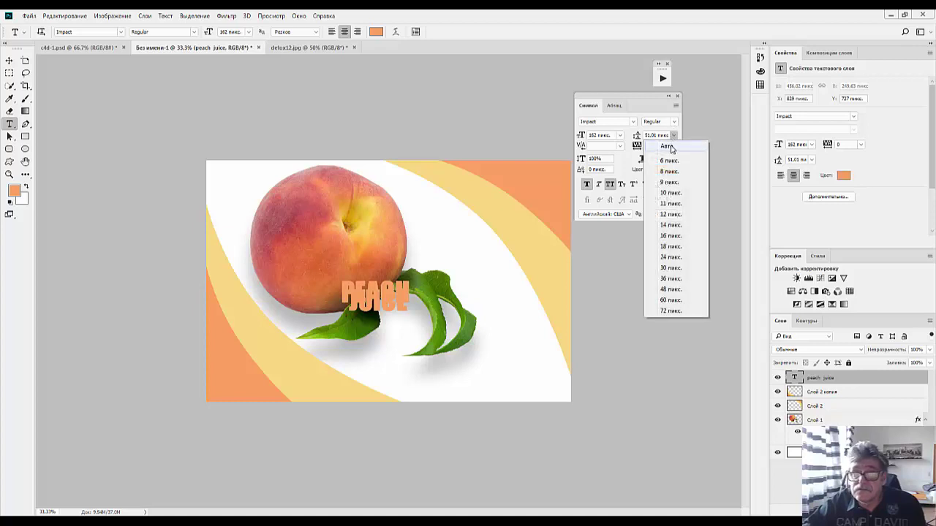
pyautogui.click(667, 149)
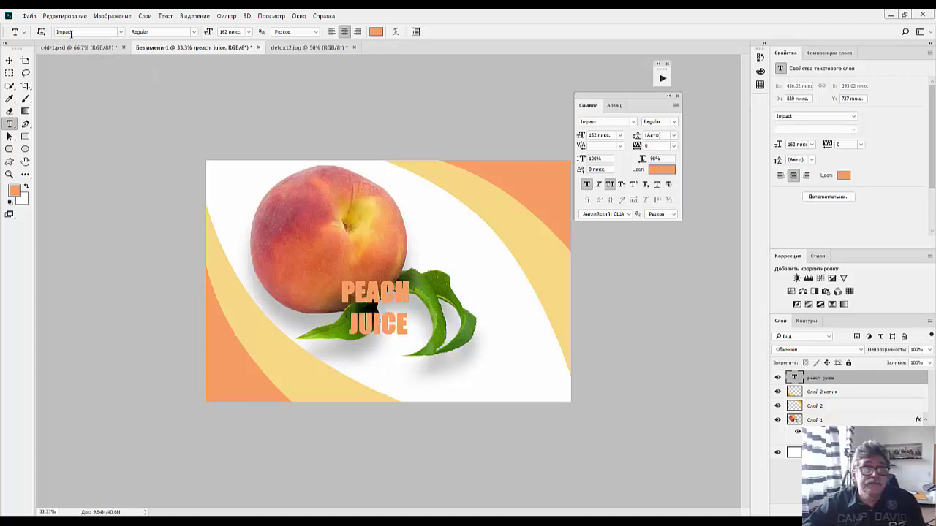
# Enlarge PEACH JUICE, place it at the lower right, and nudge the peach beside it
pyautogui.moveTo(209, 35)
pyautogui.mouseDown()
pyautogui.moveTo(260, 38)
pyautogui.moveTo(220, 34)
pyautogui.mouseUp()
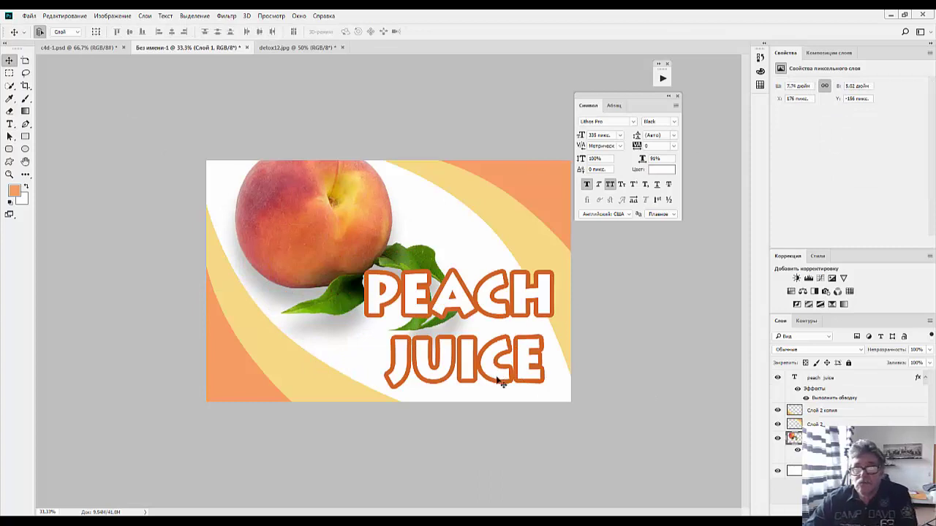
pyautogui.moveTo(501, 383)
pyautogui.mouseDown()
pyautogui.moveTo(572, 317)
pyautogui.moveTo(513, 366)
pyautogui.mouseUp()
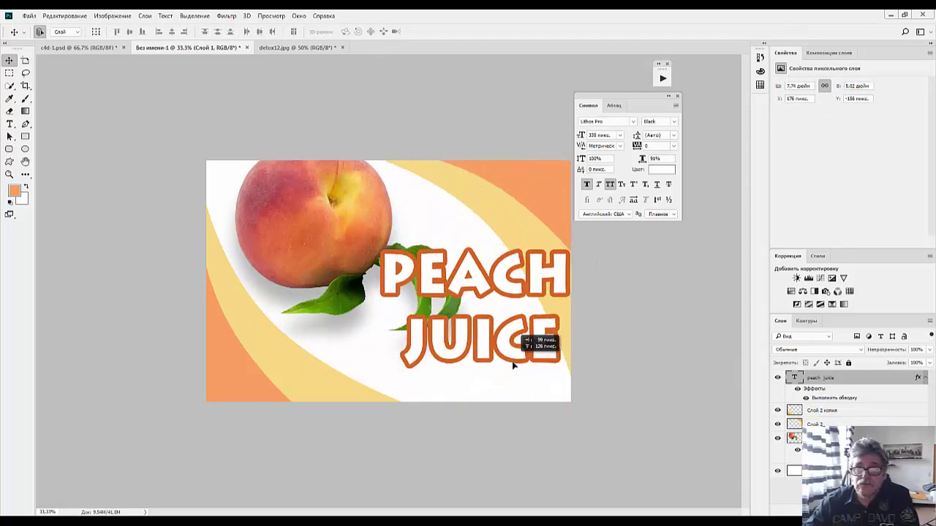
pyautogui.moveTo(512, 365); pyautogui.dragTo(505, 391)
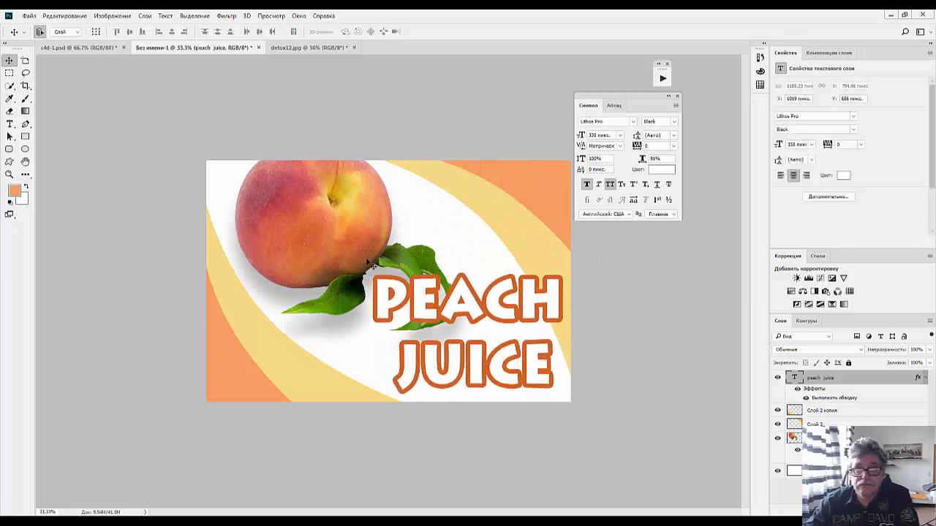
pyautogui.moveTo(368, 261); pyautogui.dragTo(356, 256)
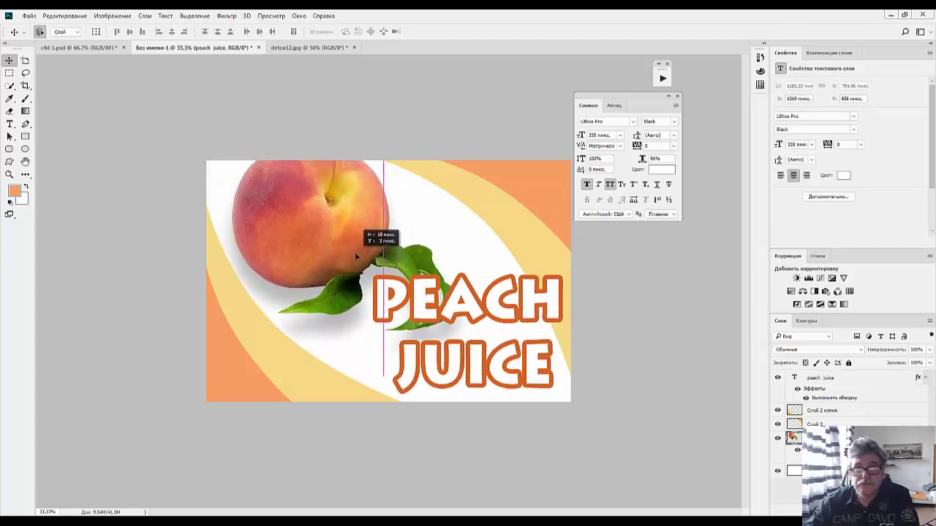
pyautogui.moveTo(355, 253); pyautogui.dragTo(358, 251)
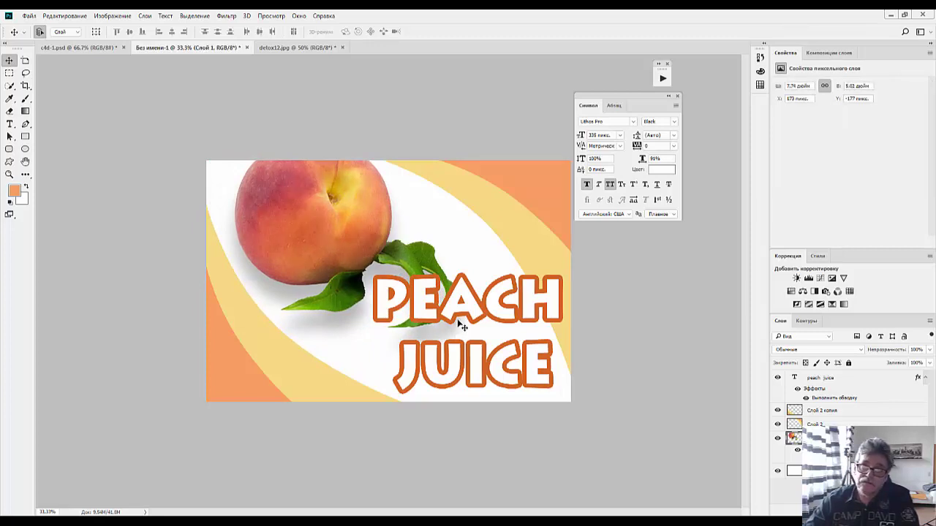
pyautogui.moveTo(463, 326)
pyautogui.mouseDown()
pyautogui.moveTo(449, 324)
pyautogui.moveTo(452, 317)
pyautogui.mouseUp()
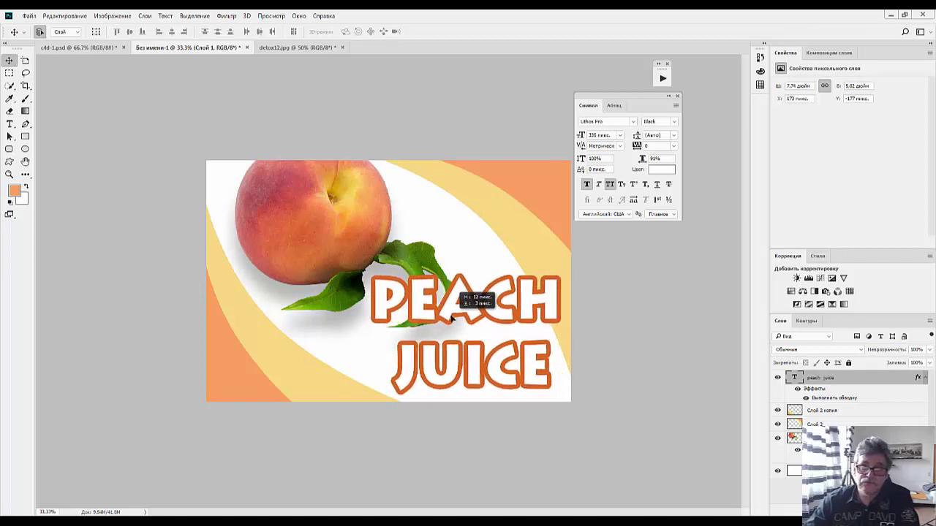
pyautogui.moveTo(452, 319); pyautogui.dragTo(451, 319)
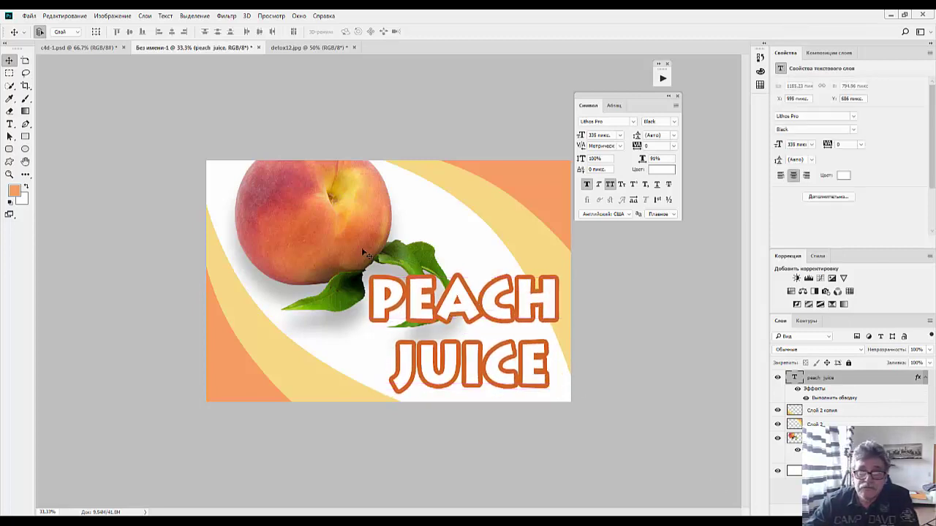
pyautogui.moveTo(363, 251); pyautogui.dragTo(362, 254)
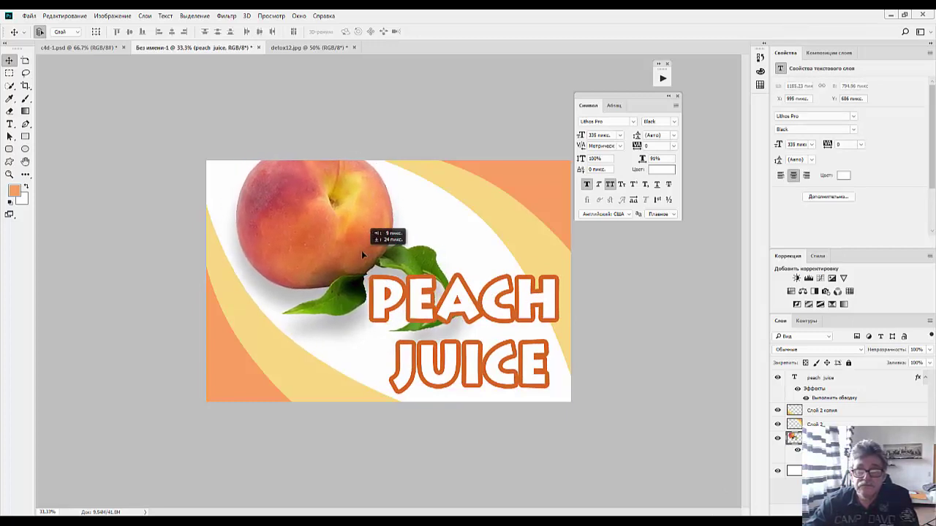
pyautogui.moveTo(361, 250); pyautogui.dragTo(361, 250)
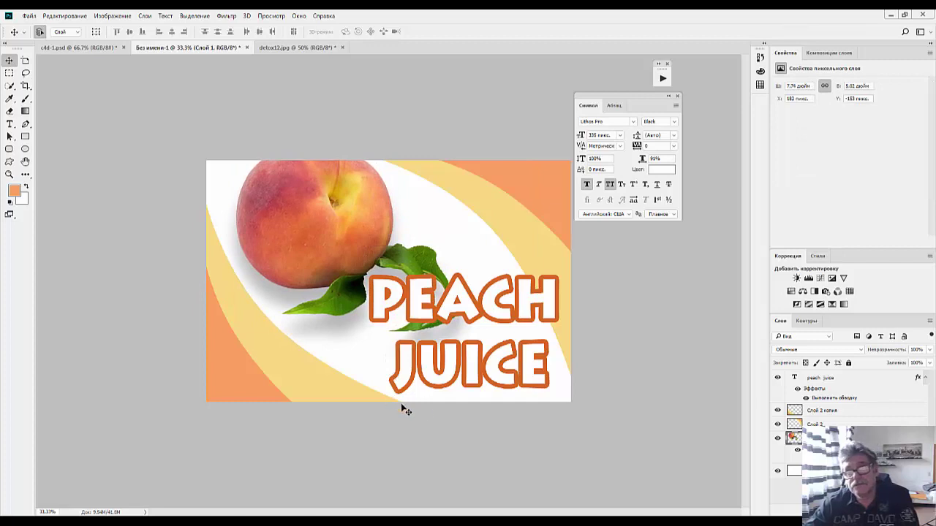
pyautogui.click(662, 410)
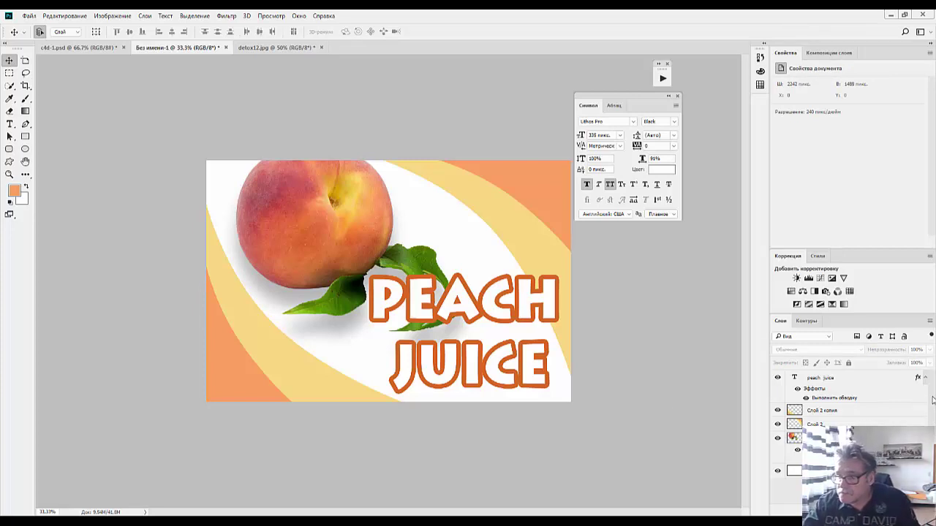
# Merge all visible layers into a new stamped layer above the peach juice text
pyautogui.click(832, 377)
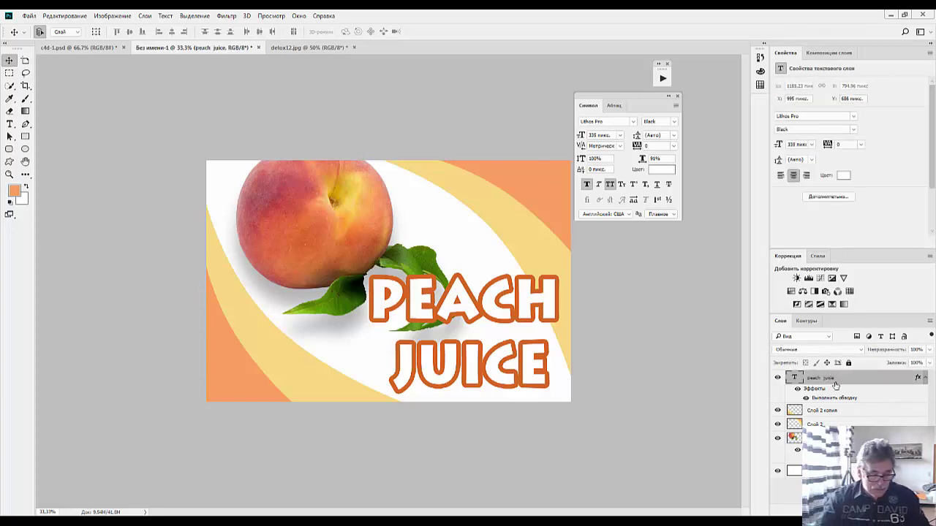
pyautogui.hotkey('ctrl', 'shift', 'alt', 'e')
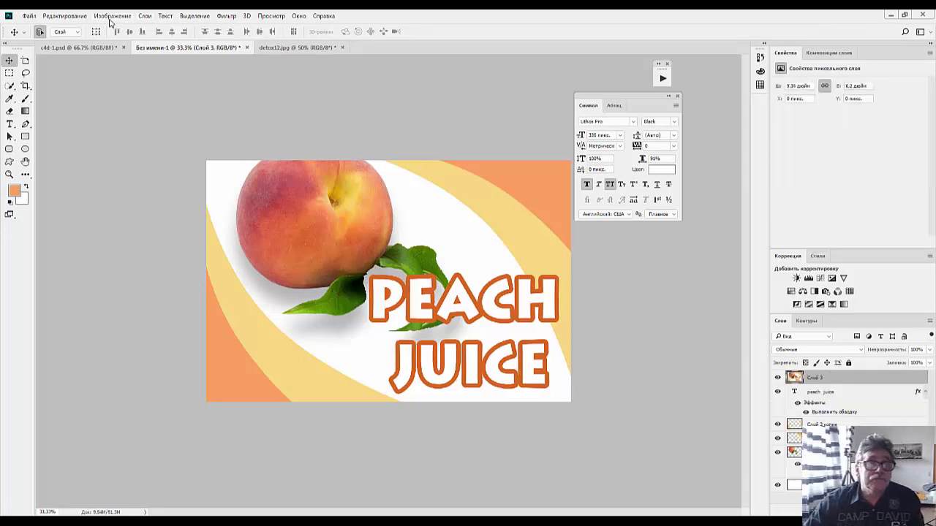
pyautogui.click(111, 16)
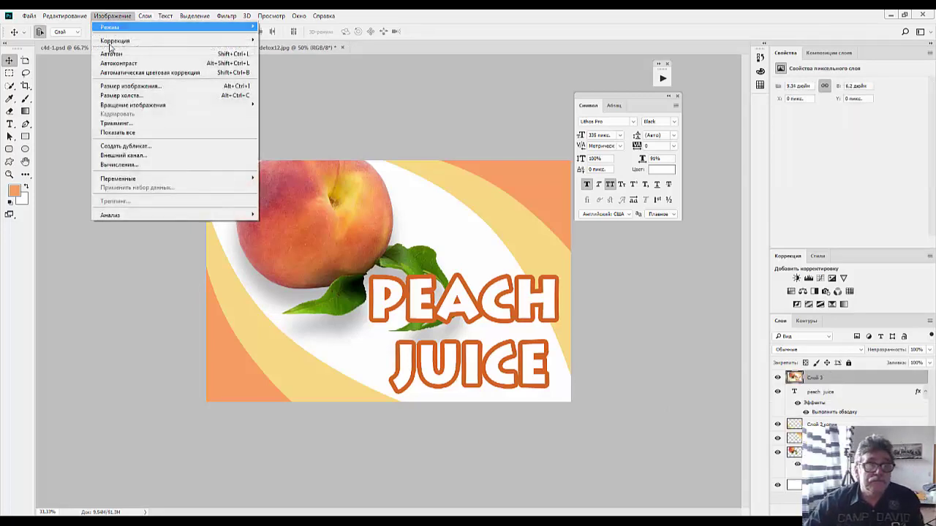
pyautogui.click(119, 96)
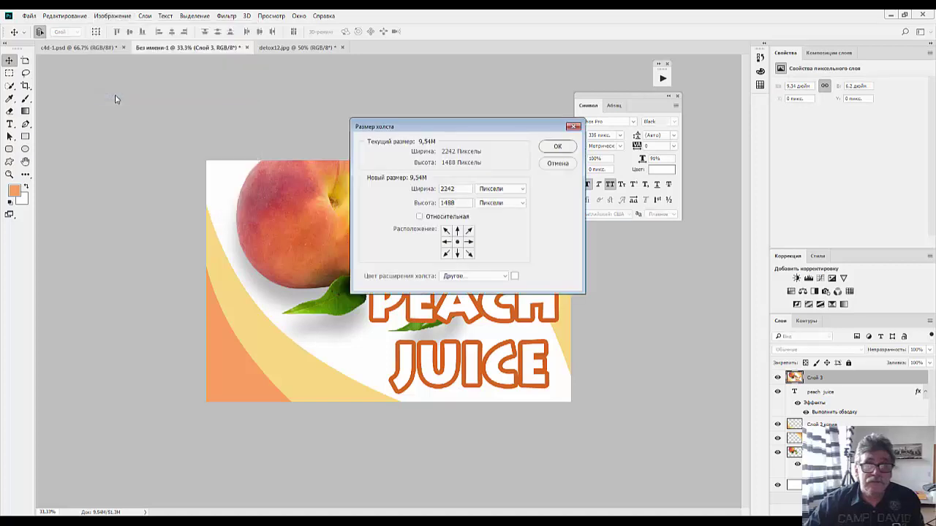
# Widen the canvas from 2242 to 4484 px, anchored middle-right
pyautogui.doubleClick(462, 189)
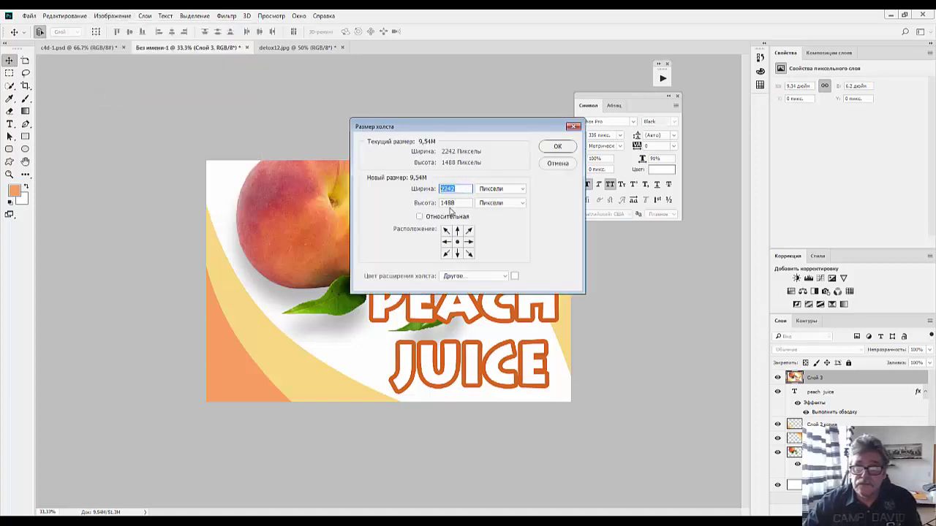
pyautogui.click(469, 242)
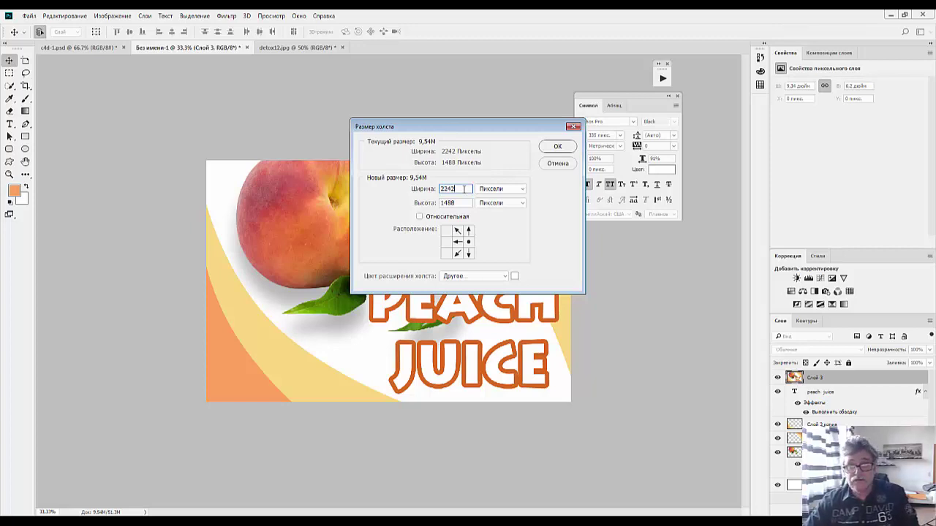
pyautogui.write('+')
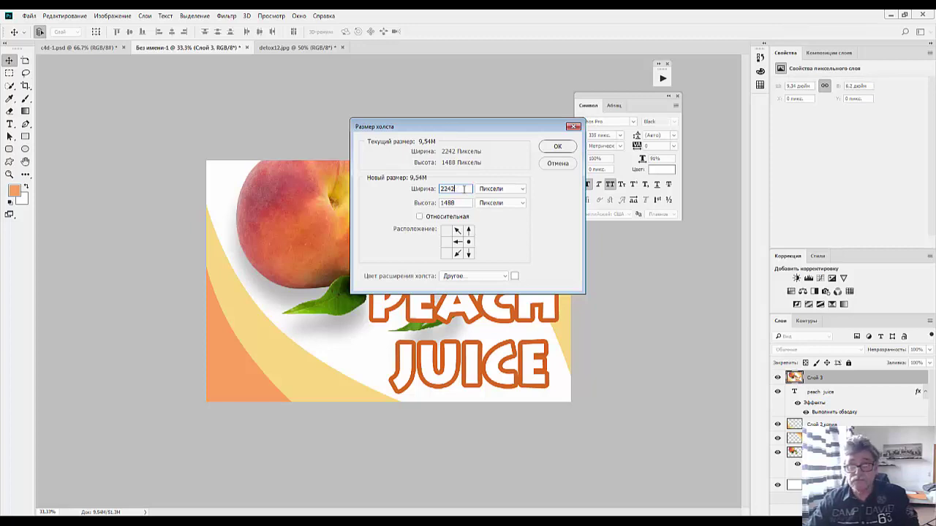
pyautogui.press('BackSpace')
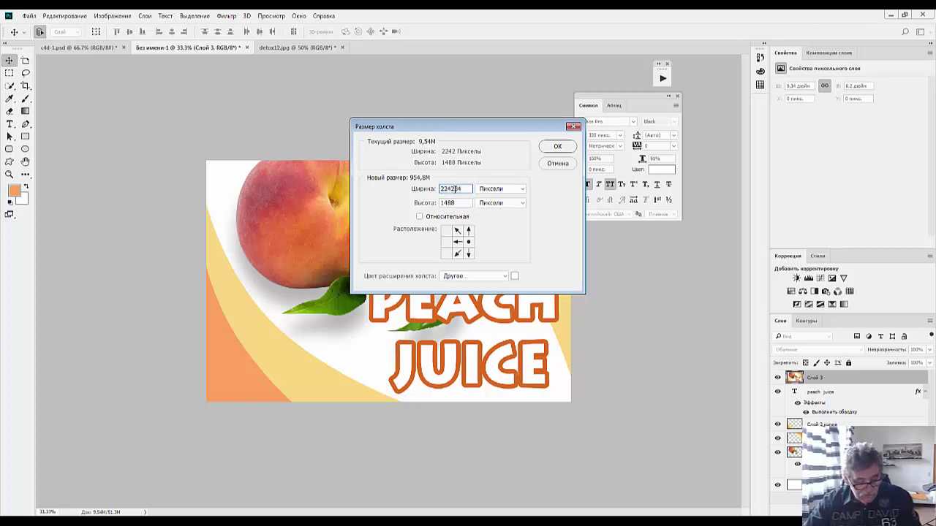
pyautogui.write('484')
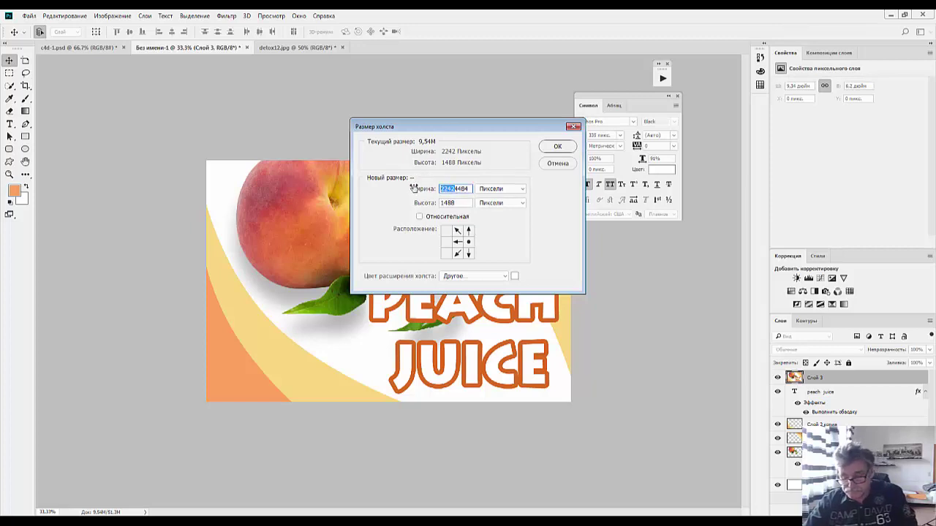
pyautogui.press('BackSpace')
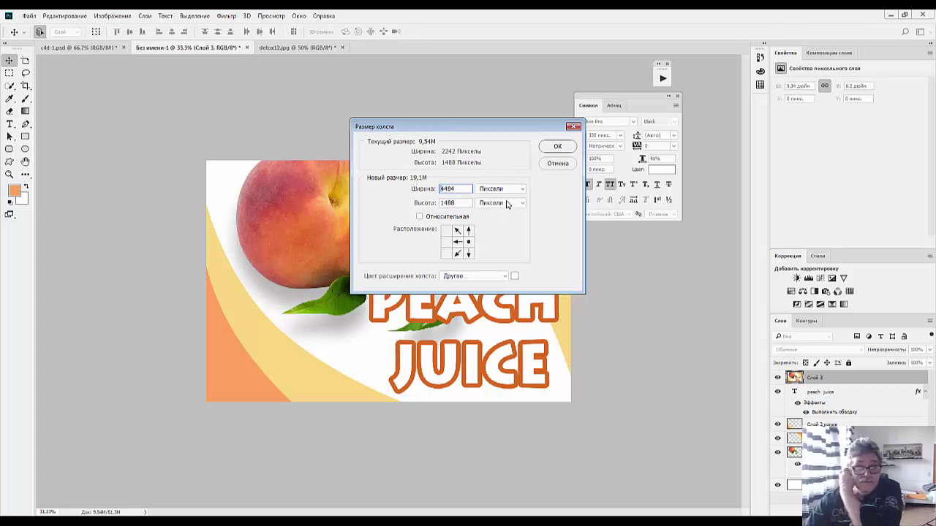
pyautogui.click(557, 147)
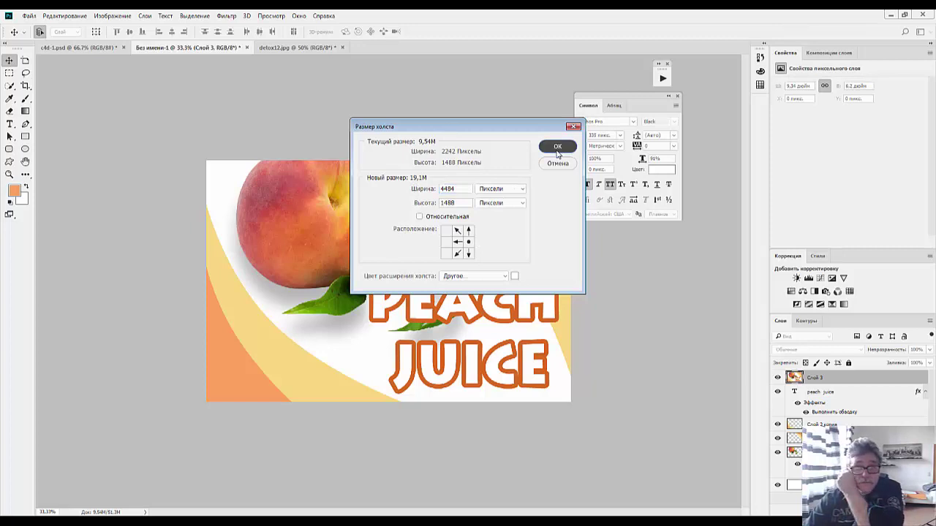
# Zoom out and select the Слой 3 label pixels with Слой 3 as the active layer
pyautogui.hotkey('ctrl', '-')
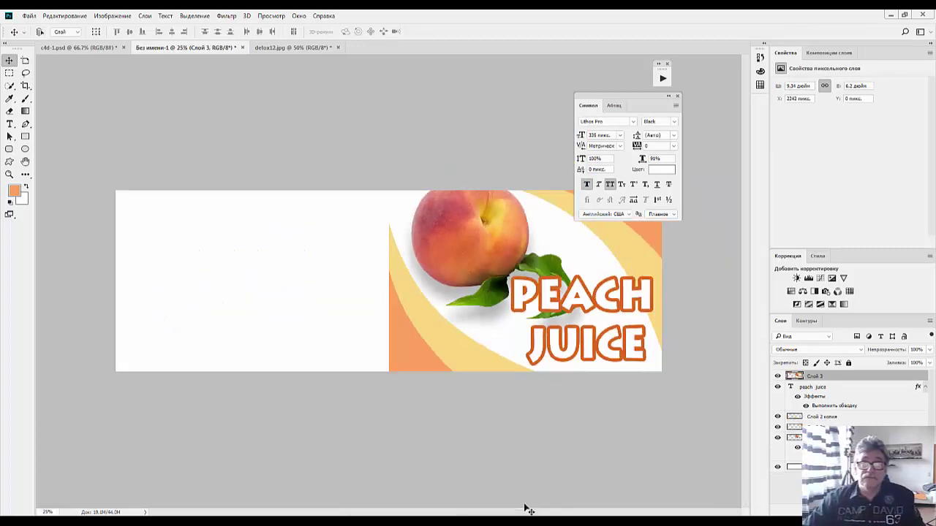
pyautogui.hotkey('ctrl', '-')
pyautogui.hotkey('ctrl', '-')
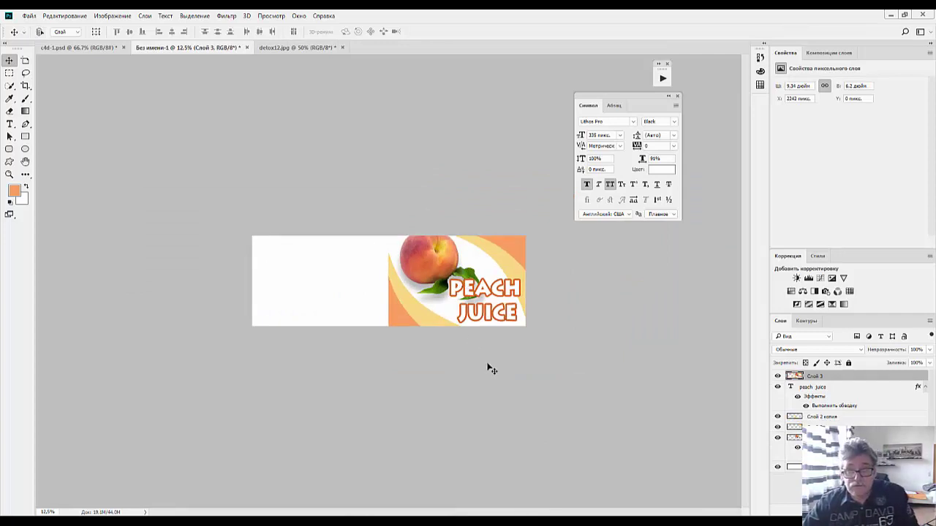
pyautogui.click(794, 386)
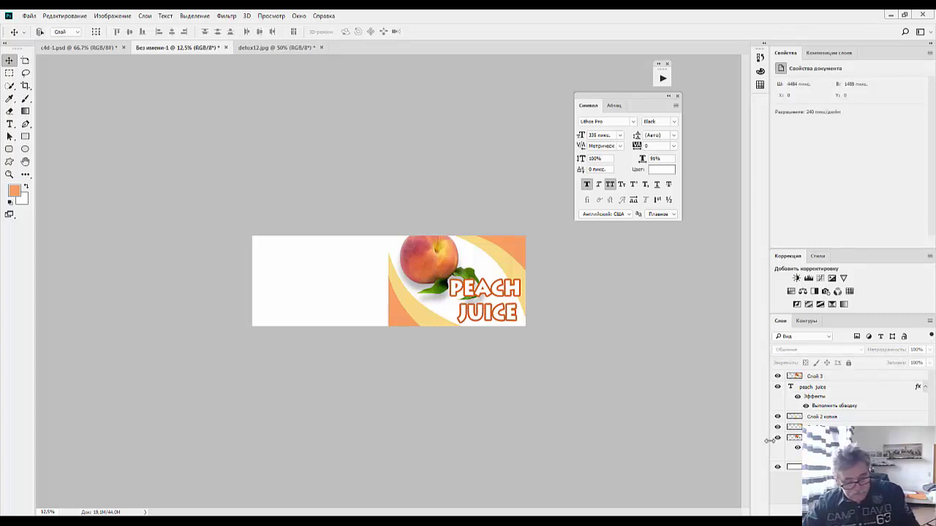
pyautogui.hotkey('ctrl', 'a')
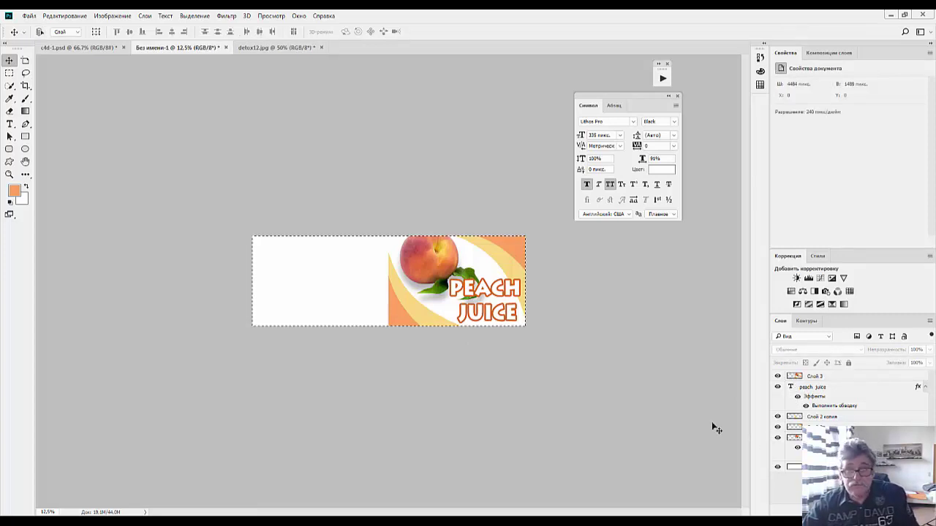
pyautogui.keyDown('ctrl'); pyautogui.click(804, 376); pyautogui.keyUp('ctrl')
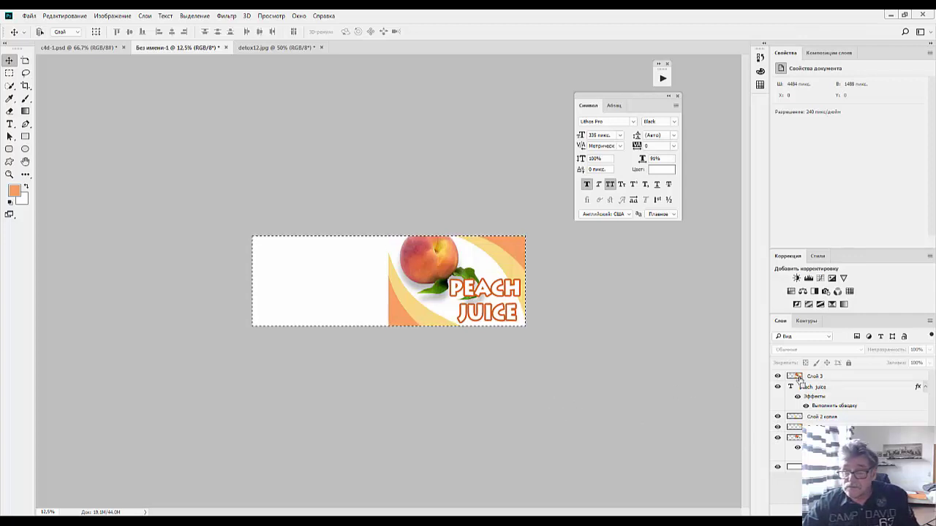
pyautogui.click(487, 286)
pyautogui.click(463, 205)
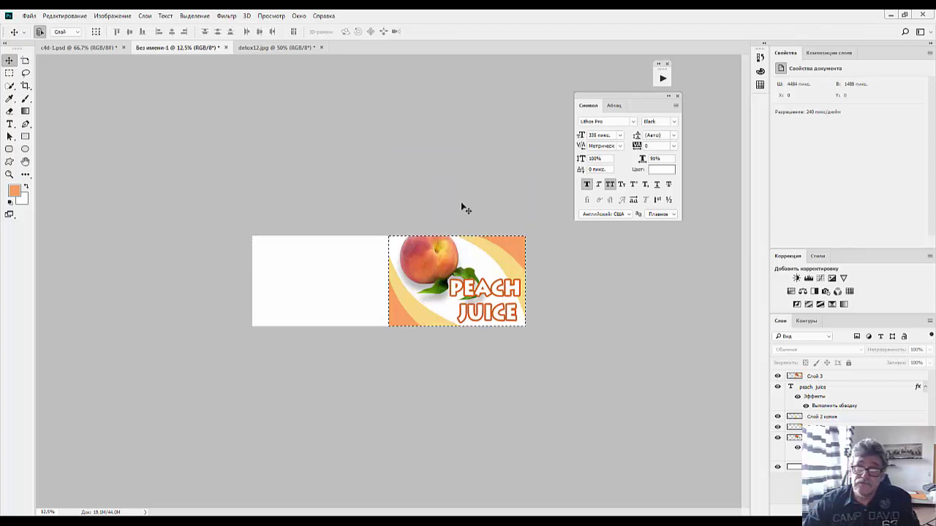
pyautogui.click(816, 378)
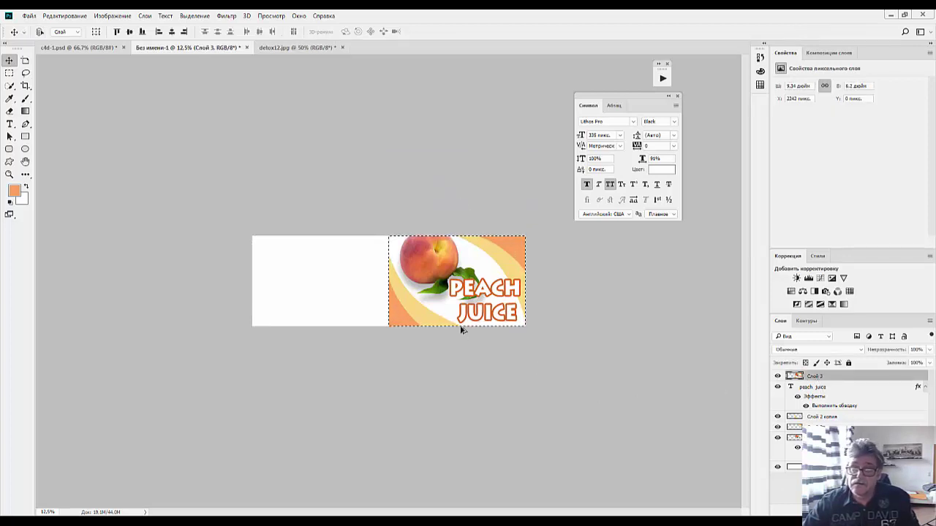
# Duplicate the label into the blank left half of the canvas and deselect
pyautogui.moveTo(479, 311); pyautogui.dragTo(344, 312)
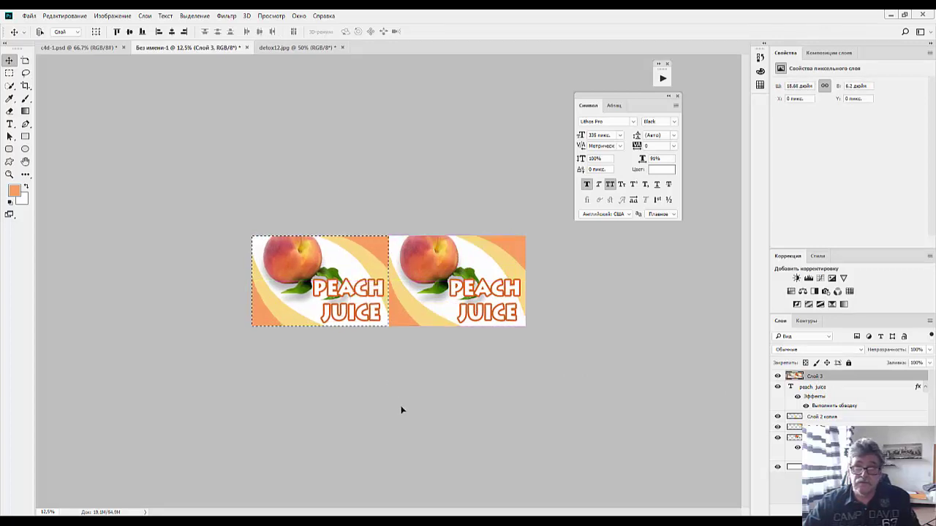
pyautogui.click(409, 435)
pyautogui.hotkey('ctrl', 'd')
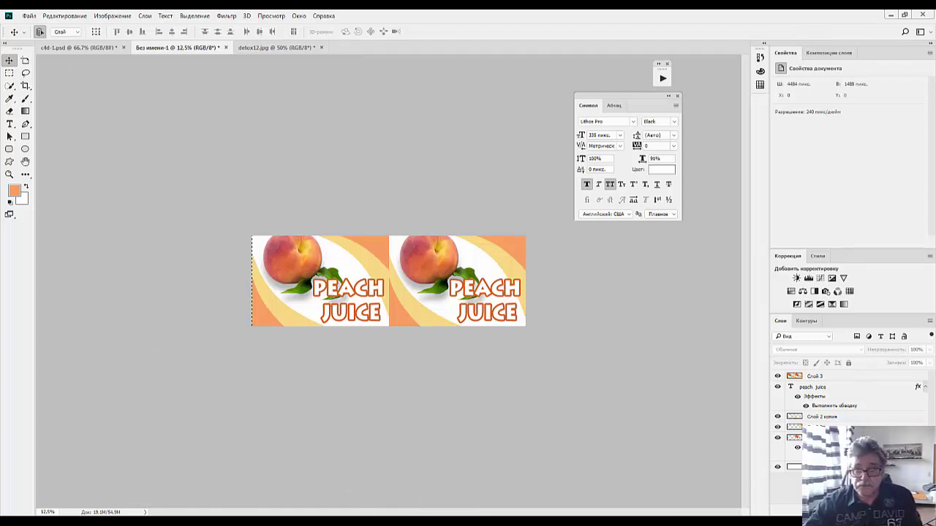
pyautogui.click(27, 16)
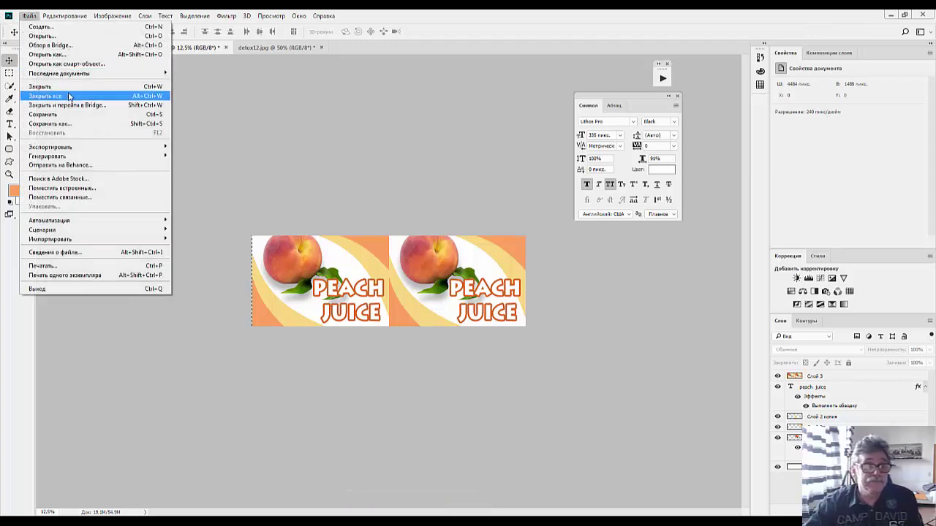
# Save the document as etikett.psd in INTENSO (J:) > CINEMA > Textures
pyautogui.click(58, 125)
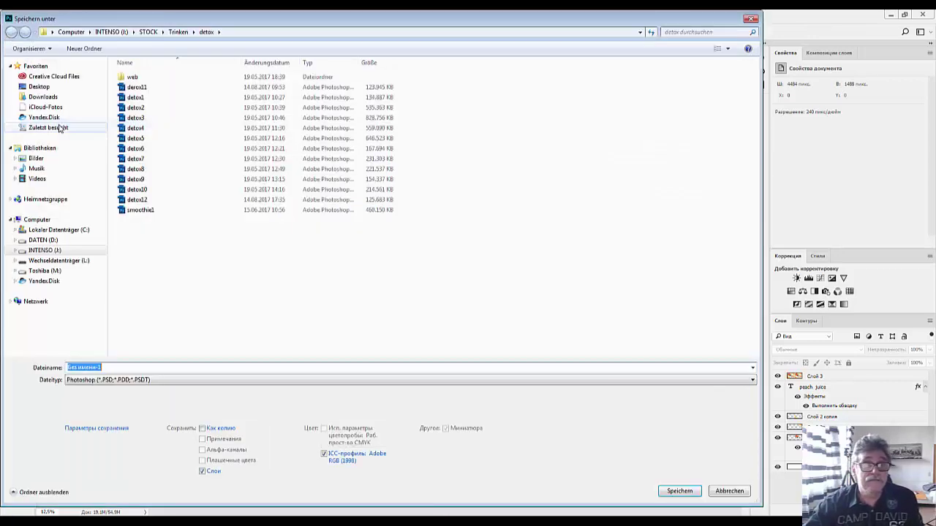
pyautogui.click(103, 33)
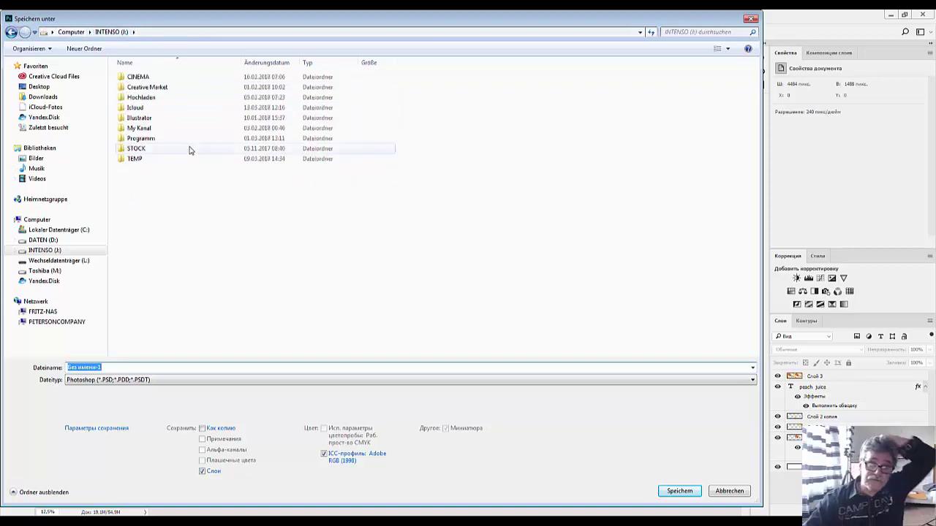
pyautogui.doubleClick(131, 77)
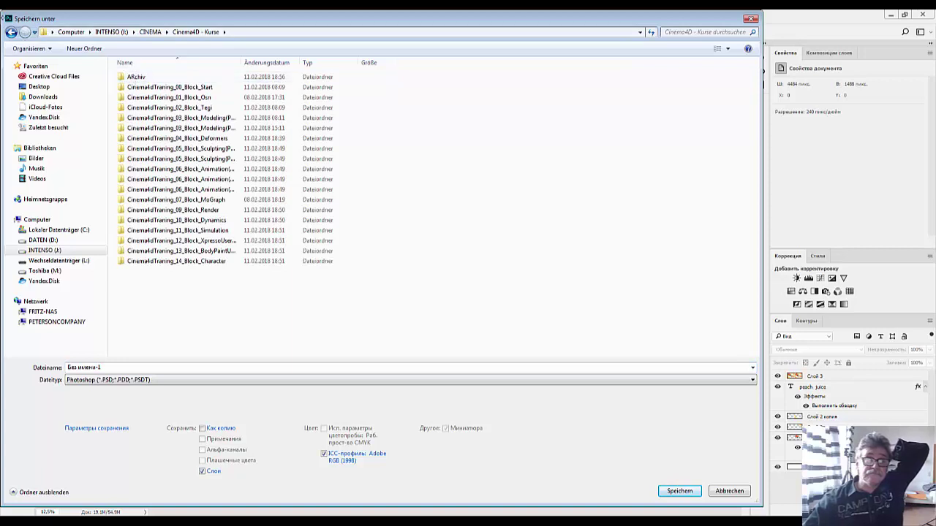
pyautogui.click(13, 33)
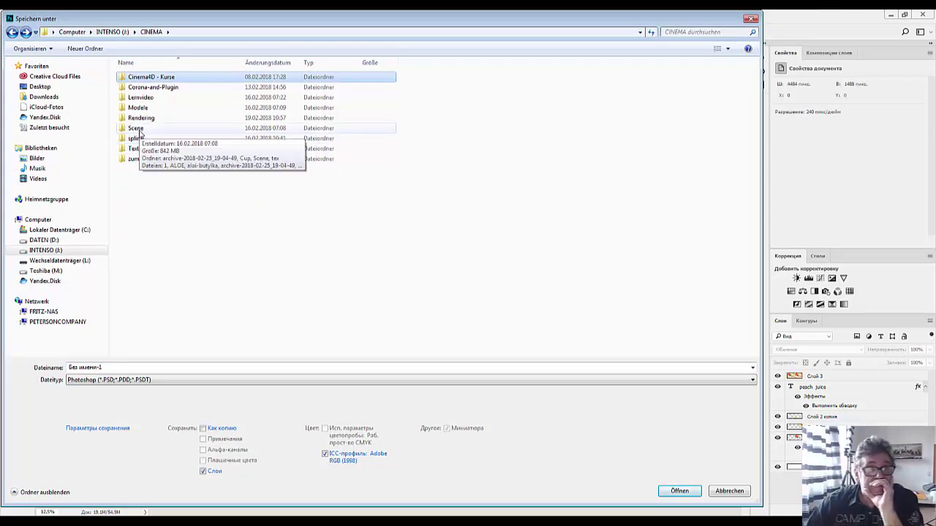
pyautogui.click(137, 152)
pyautogui.click(176, 241)
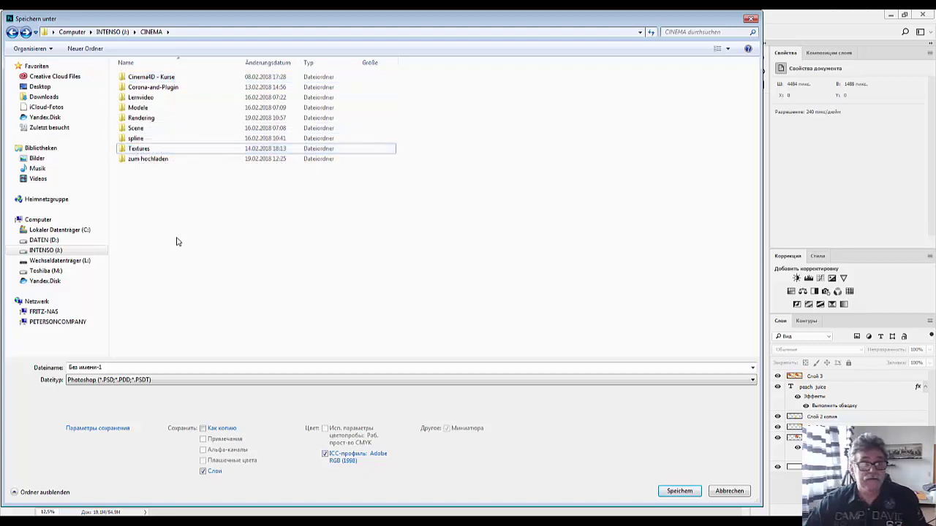
pyautogui.doubleClick(136, 150)
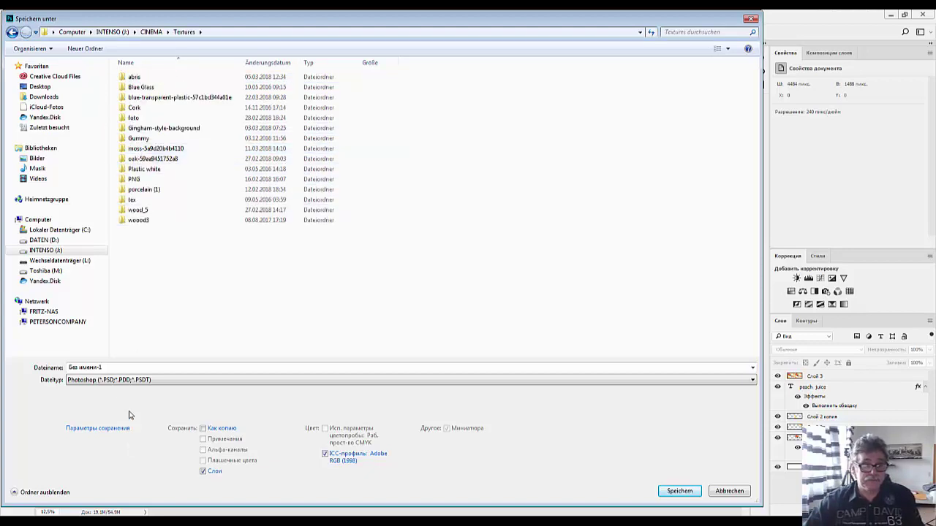
pyautogui.moveTo(114, 368); pyautogui.dragTo(1, 351)
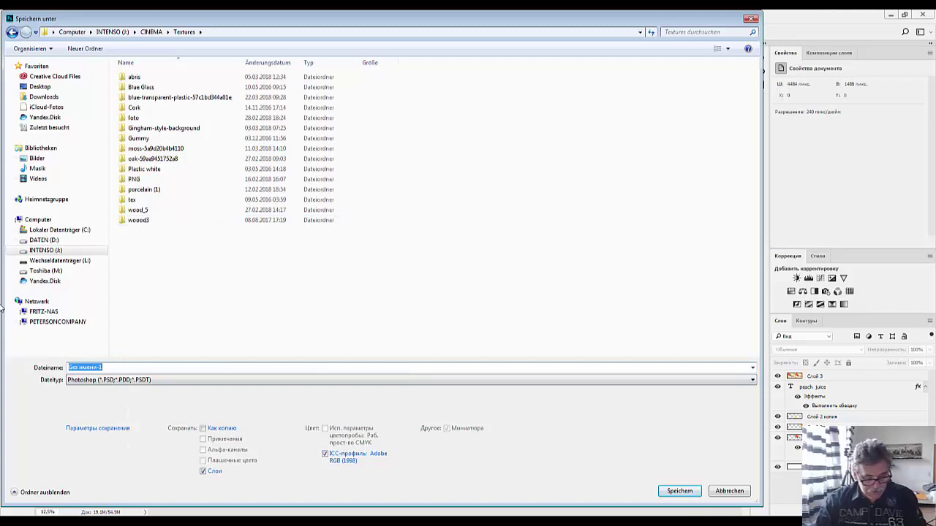
pyautogui.write('c')
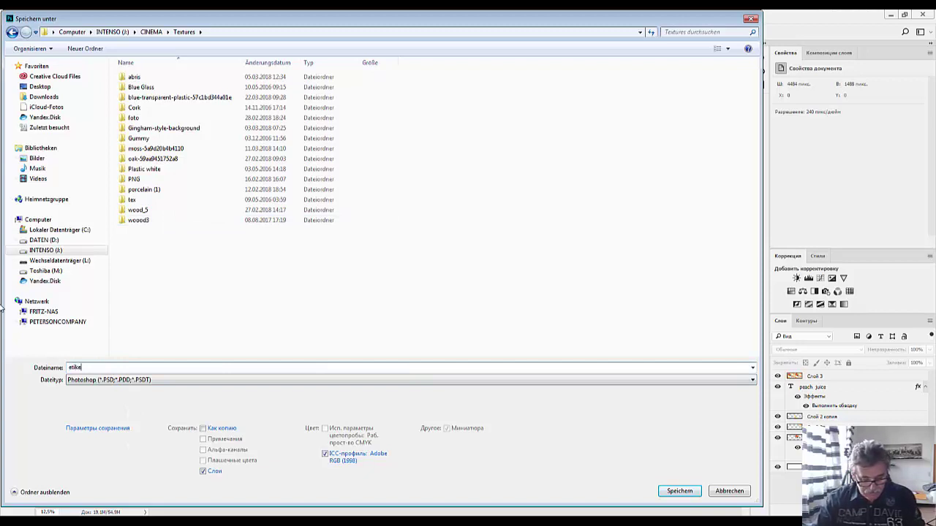
pyautogui.write('tt')
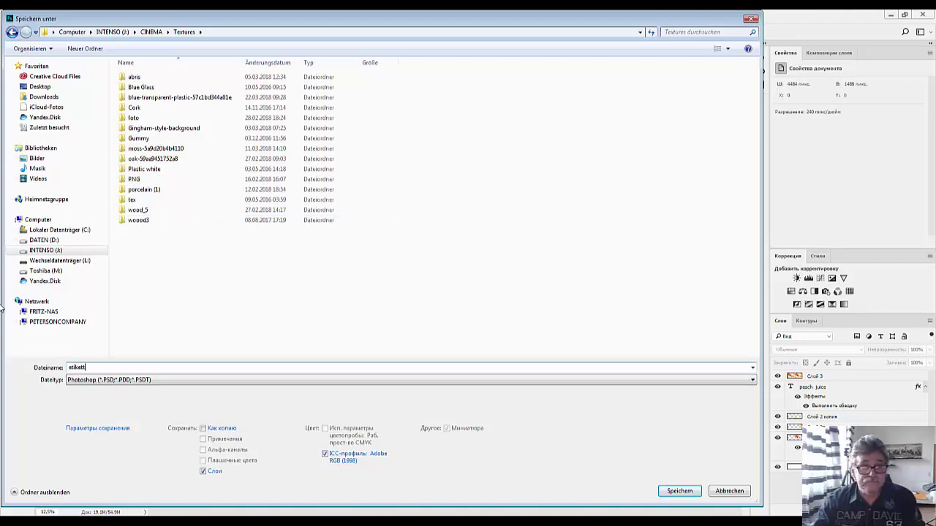
pyautogui.press('Return')
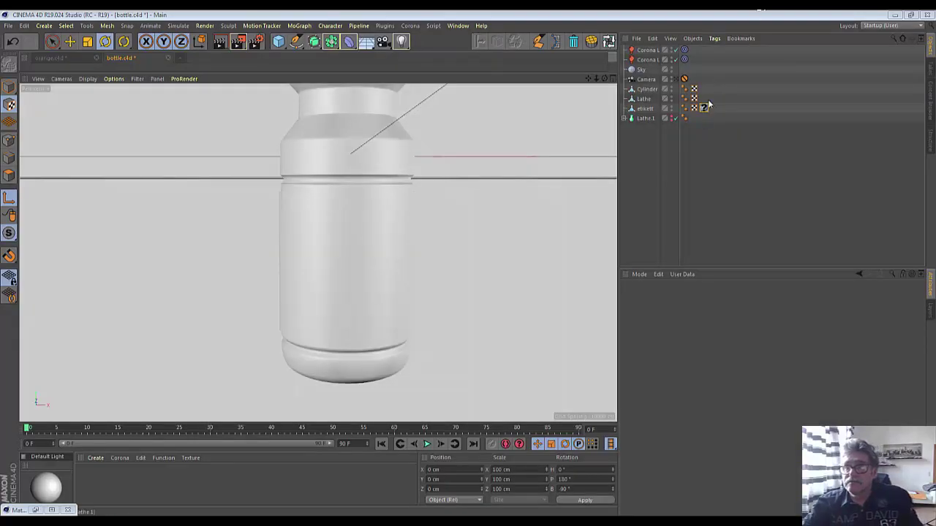
# Remove the old material tag from etikett and create a new Corona material
pyautogui.click(703, 108)
pyautogui.press('Delete')
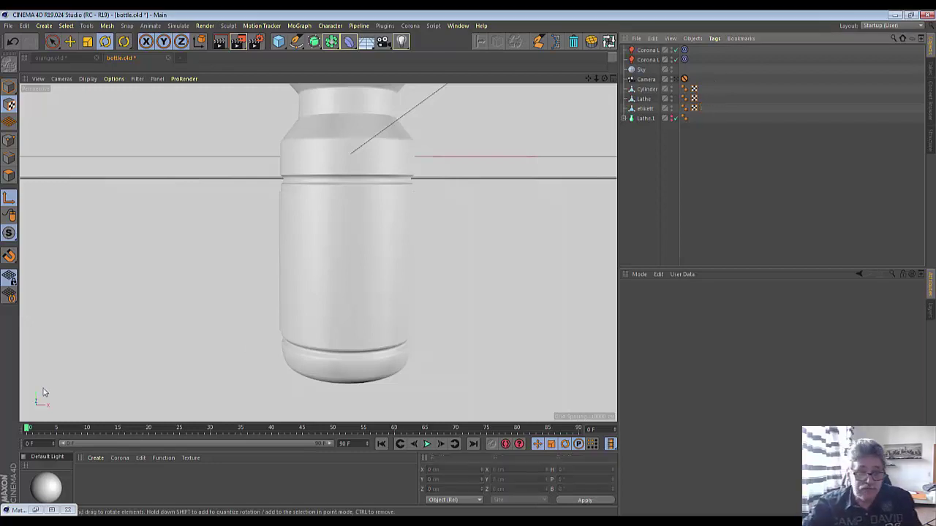
pyautogui.rightClick(110, 471)
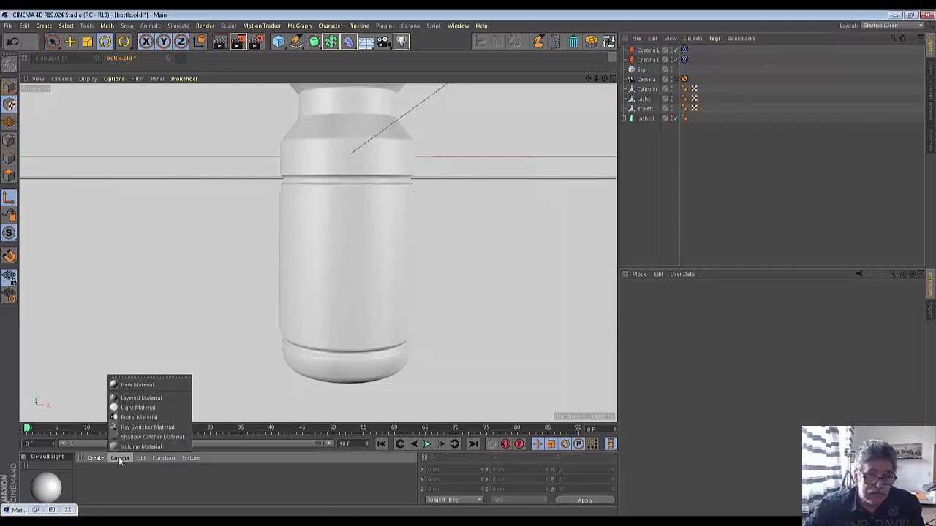
pyautogui.click(136, 388)
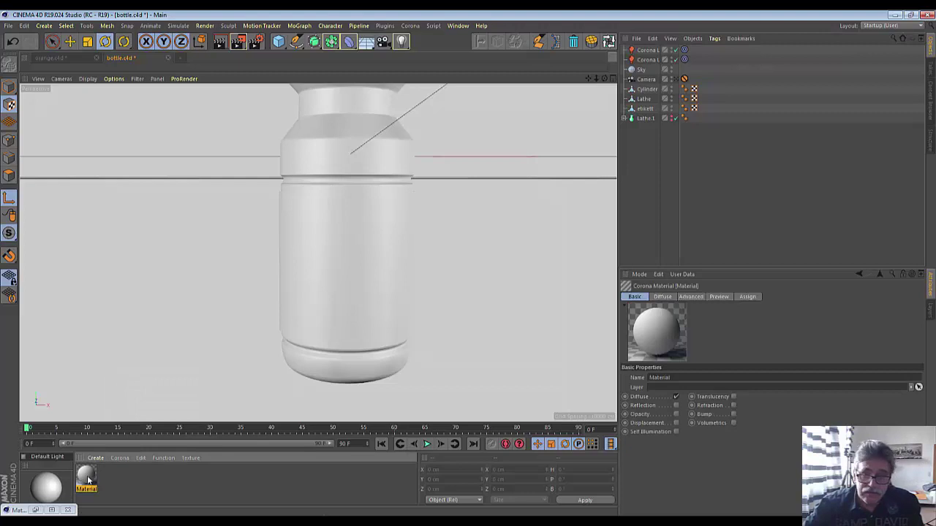
pyautogui.doubleClick(86, 477)
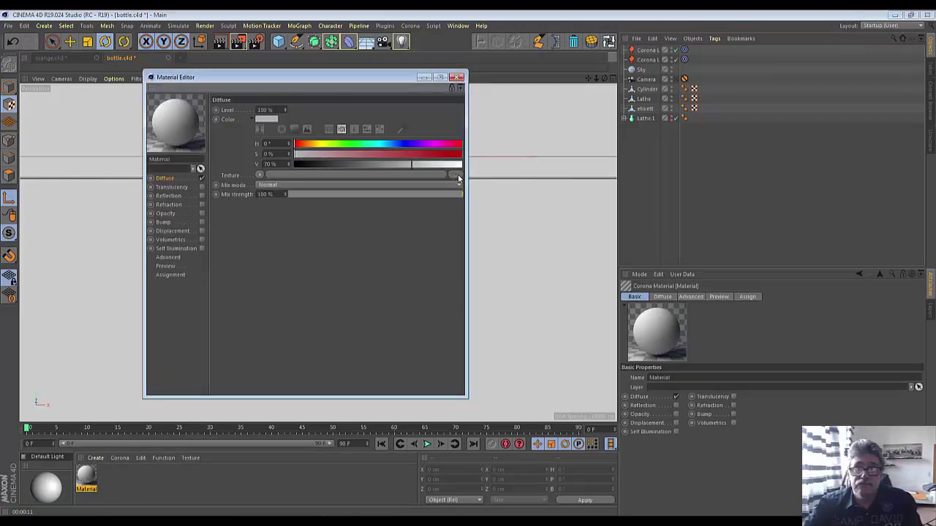
# Load etikett.jpg as the material's diffuse texture and close the Material Editor
pyautogui.click(459, 178)
pyautogui.click(308, 282)
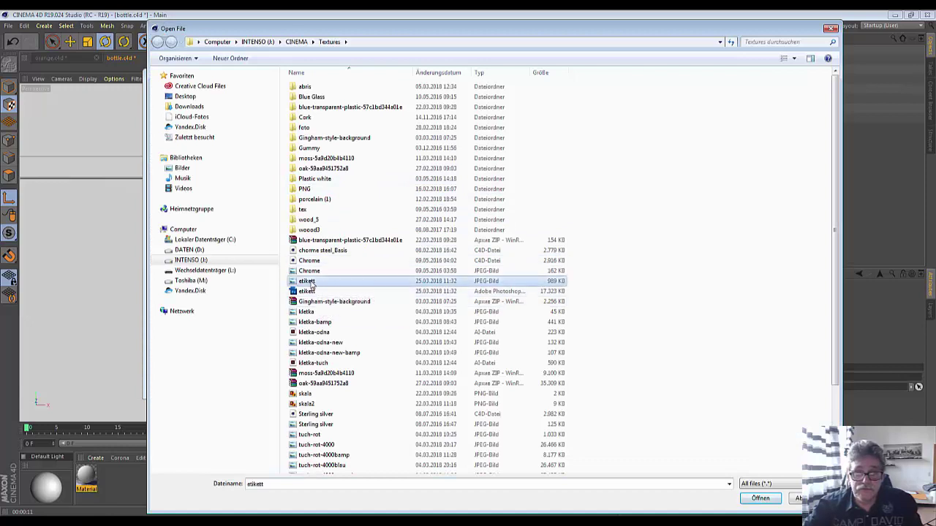
pyautogui.click(761, 501)
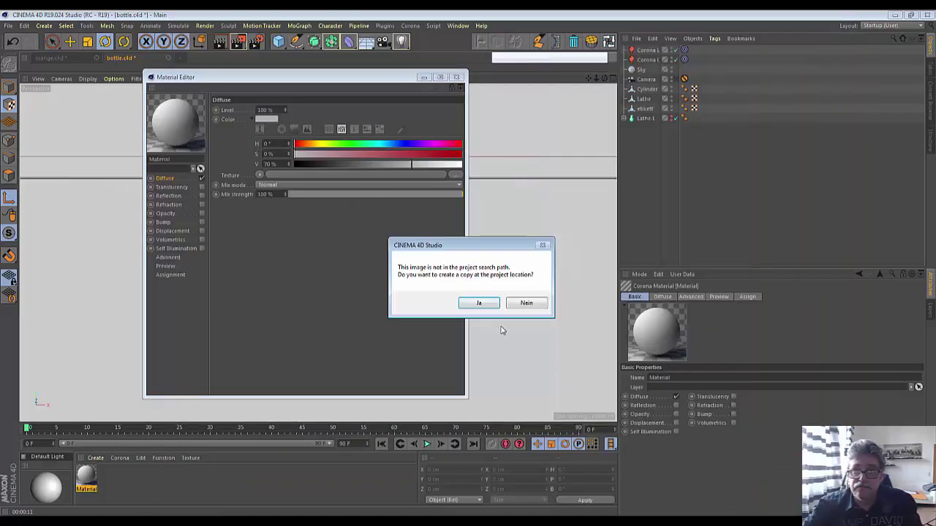
pyautogui.click(526, 304)
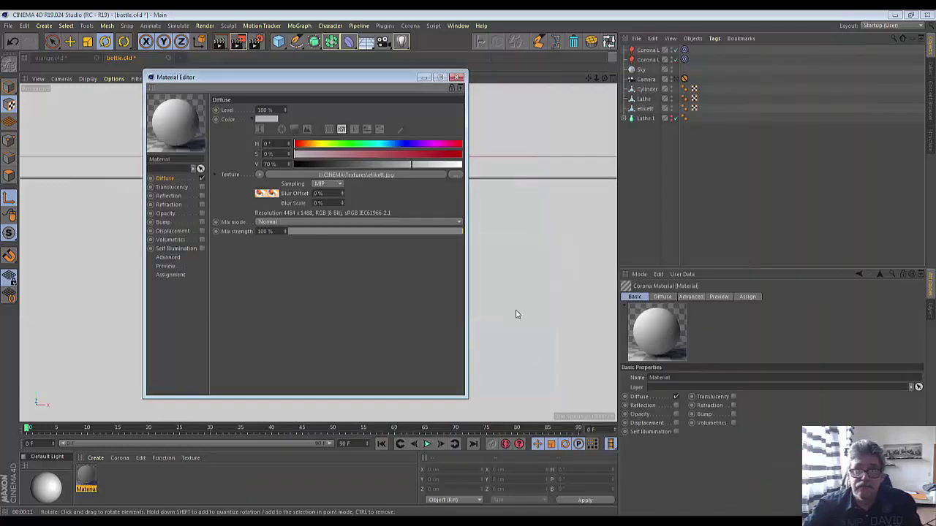
pyautogui.click(456, 77)
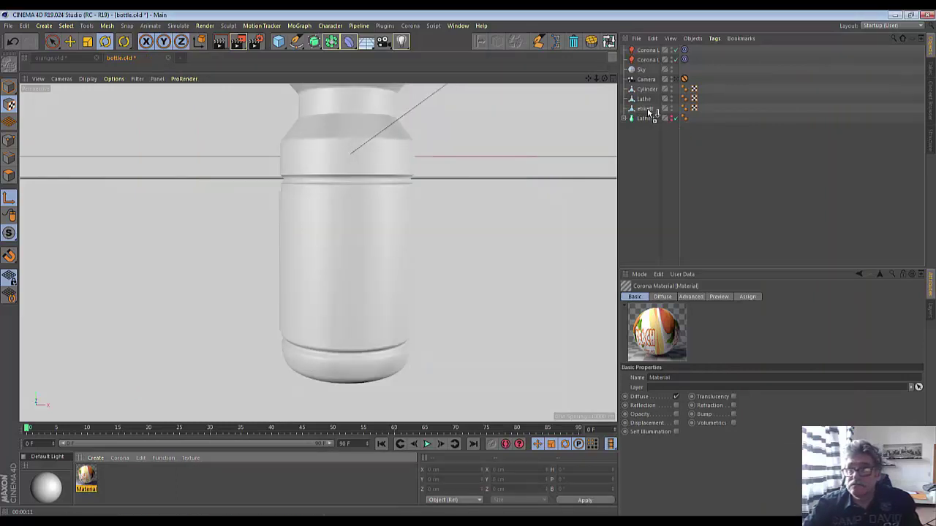
# Apply the label material to the etikett object with Flat projection
pyautogui.moveTo(648, 111); pyautogui.dragTo(650, 110)
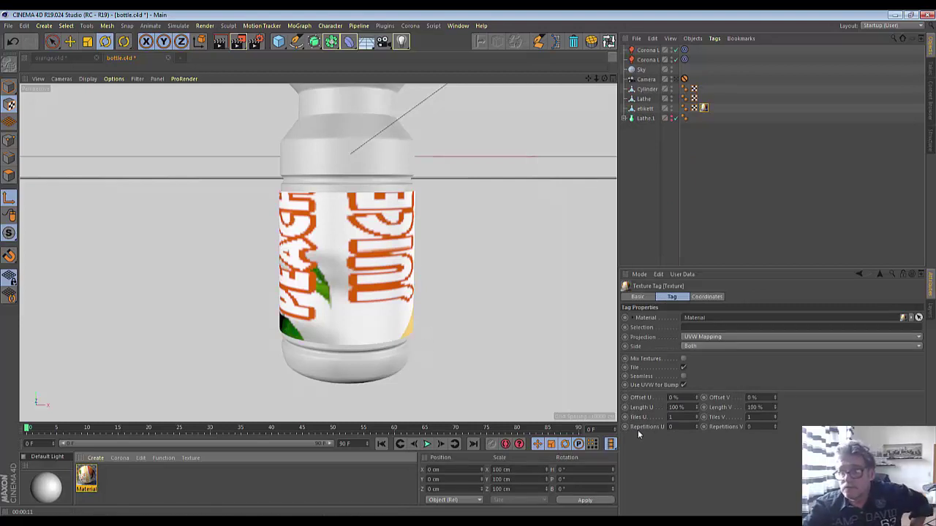
pyautogui.click(703, 338)
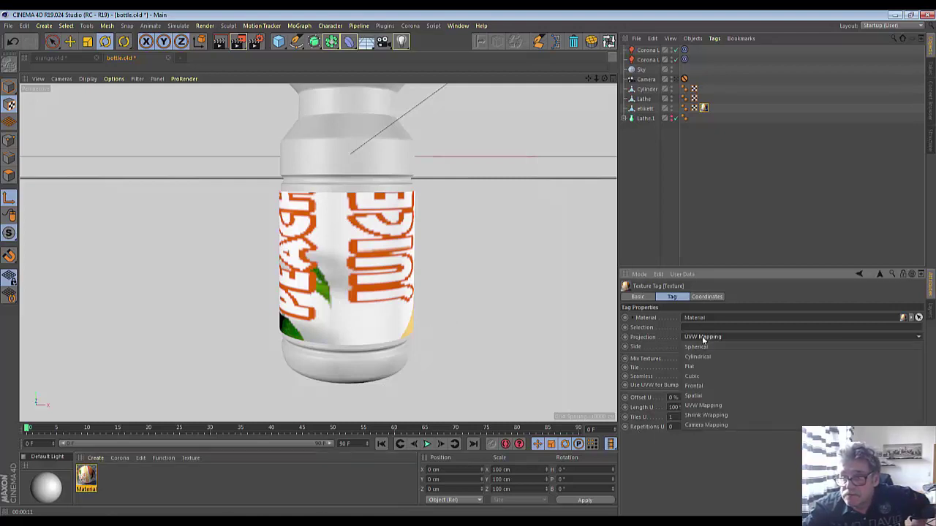
pyautogui.click(698, 367)
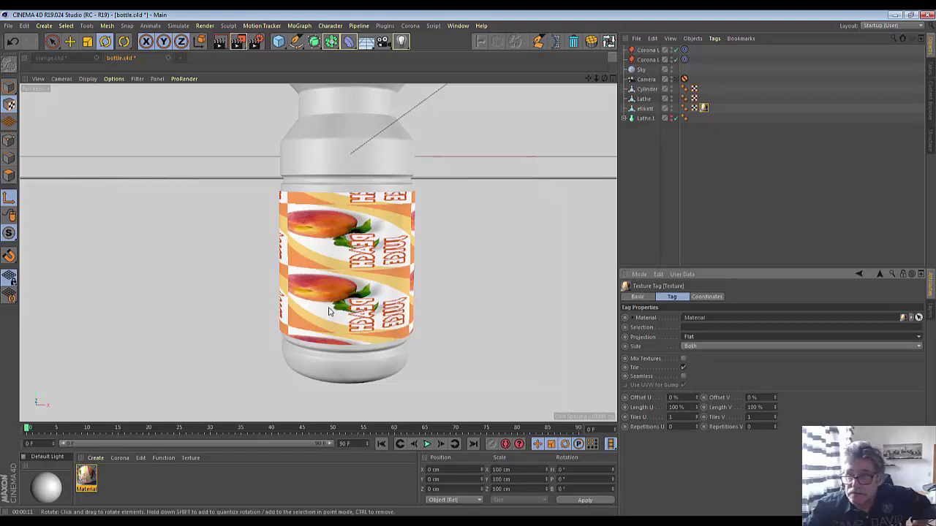
# Rotate the label texture to R.B -90° and R.P 180° so PEACH JUICE reads correctly
pyautogui.click(709, 297)
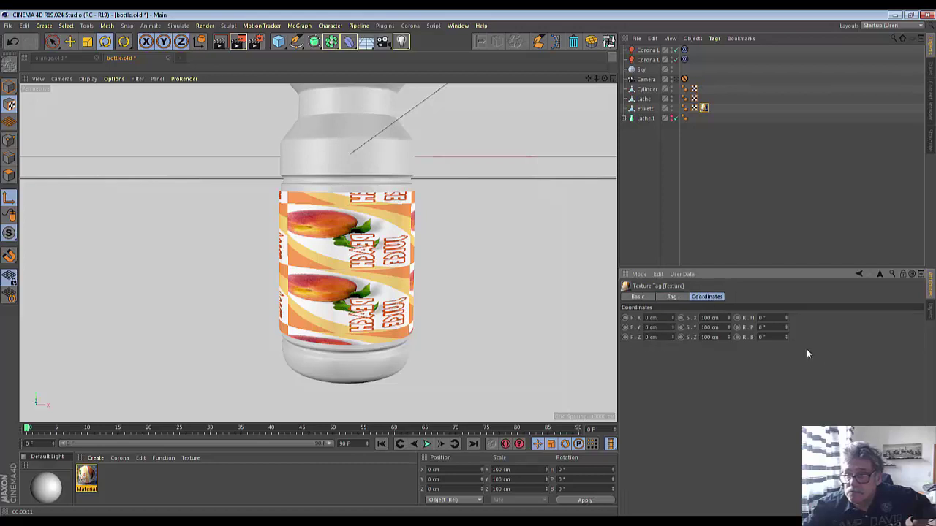
pyautogui.moveTo(786, 337); pyautogui.dragTo(786, 307)
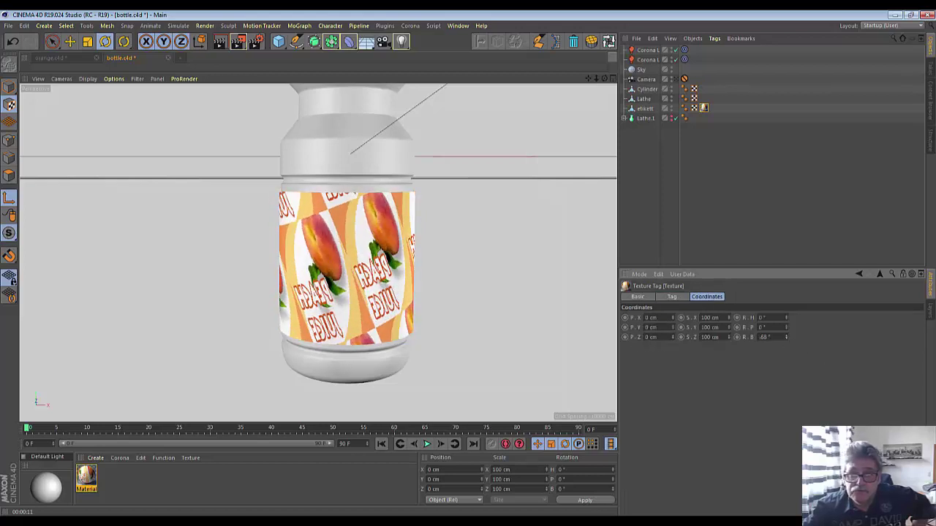
pyautogui.moveTo(786, 337)
pyautogui.mouseDown()
pyautogui.moveTo(786, 380)
pyautogui.moveTo(786, 337)
pyautogui.mouseUp()
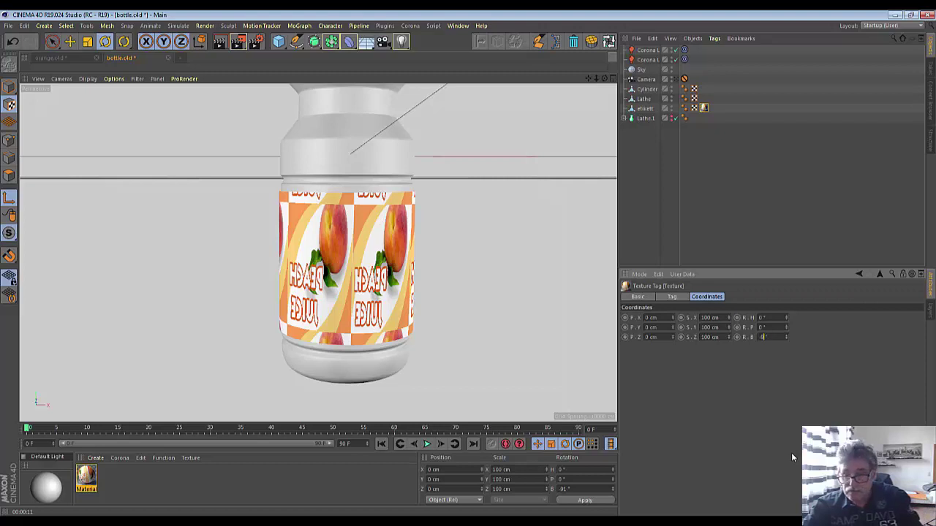
pyautogui.write('-90')
pyautogui.press('Return')
pyautogui.write('18')
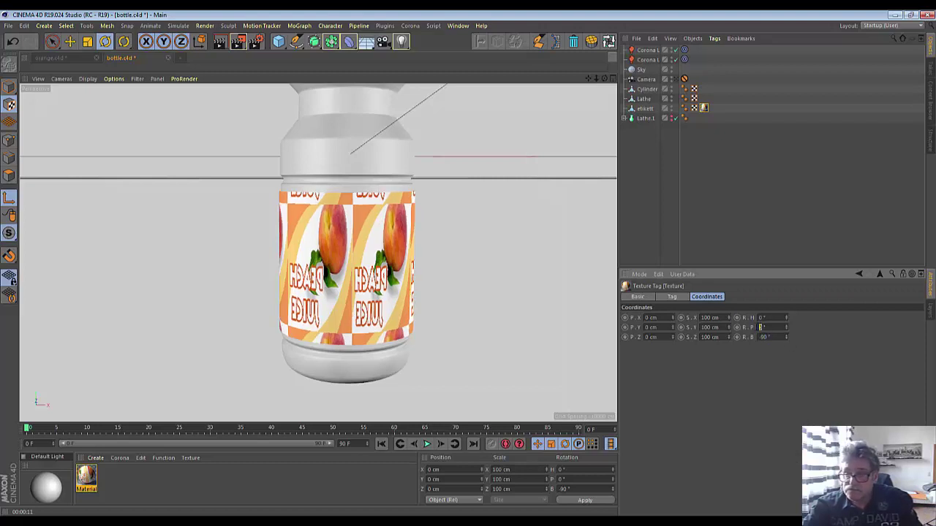
pyautogui.write('0')
pyautogui.press('Return')
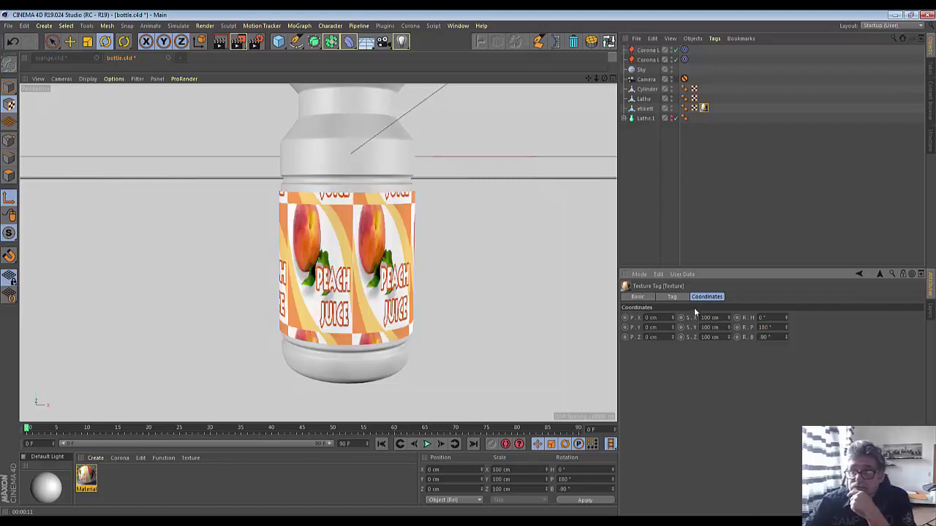
pyautogui.click(672, 297)
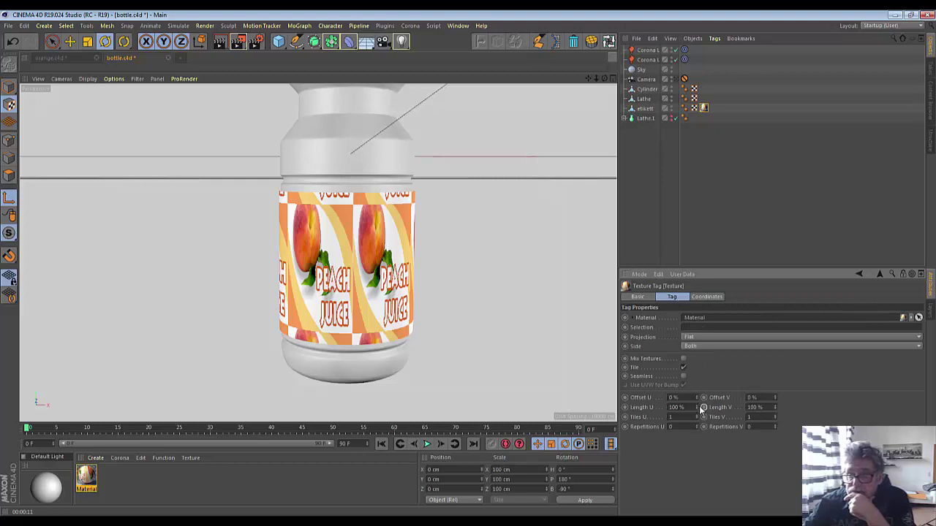
# Fit the label at Length U 228%, Length V 105%, offsets -8% and -2%, and start a render
pyautogui.moveTo(696, 407); pyautogui.dragTo(775, 407)
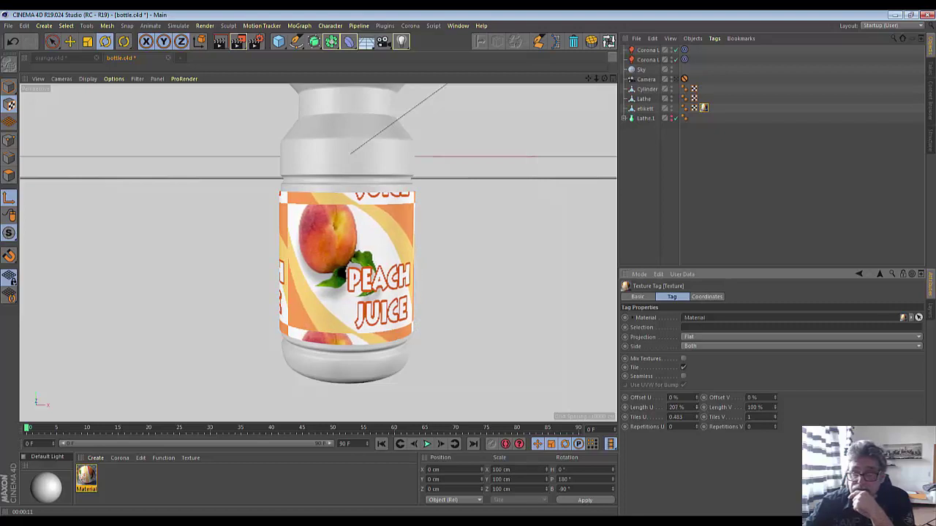
pyautogui.moveTo(696, 398)
pyautogui.mouseDown()
pyautogui.moveTo(687, 398)
pyautogui.moveTo(713, 408)
pyautogui.moveTo(698, 397)
pyautogui.mouseUp()
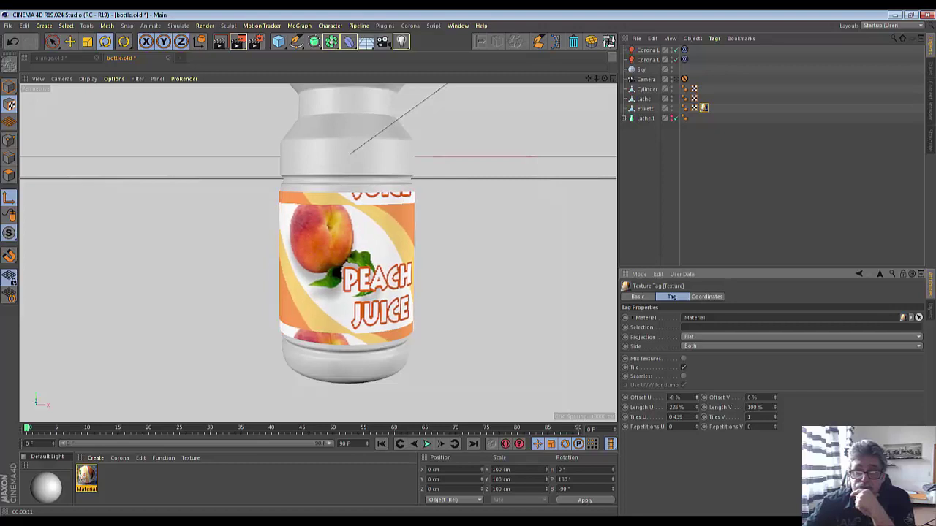
pyautogui.click(775, 407)
pyautogui.moveTo(775, 407); pyautogui.dragTo(775, 402)
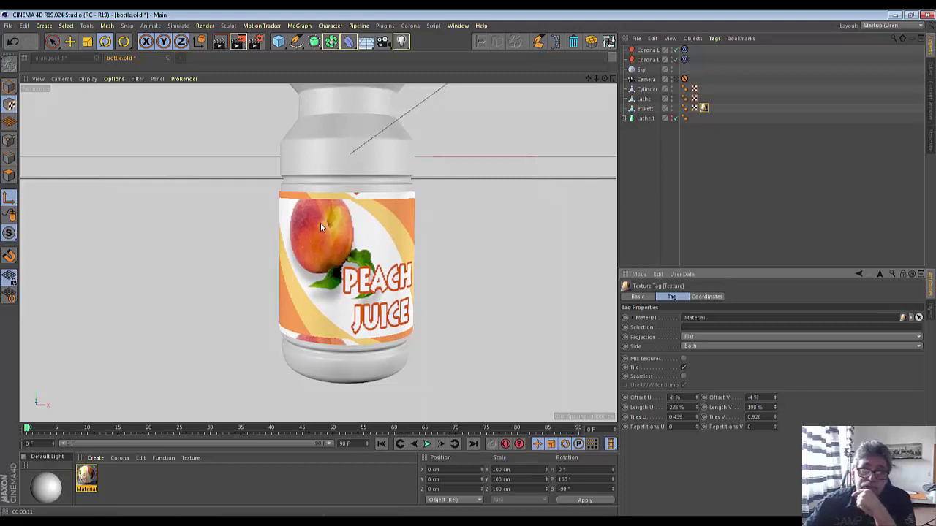
pyautogui.moveTo(776, 408)
pyautogui.mouseDown()
pyautogui.moveTo(775, 392)
pyautogui.moveTo(776, 400)
pyautogui.mouseUp()
pyautogui.click(775, 400)
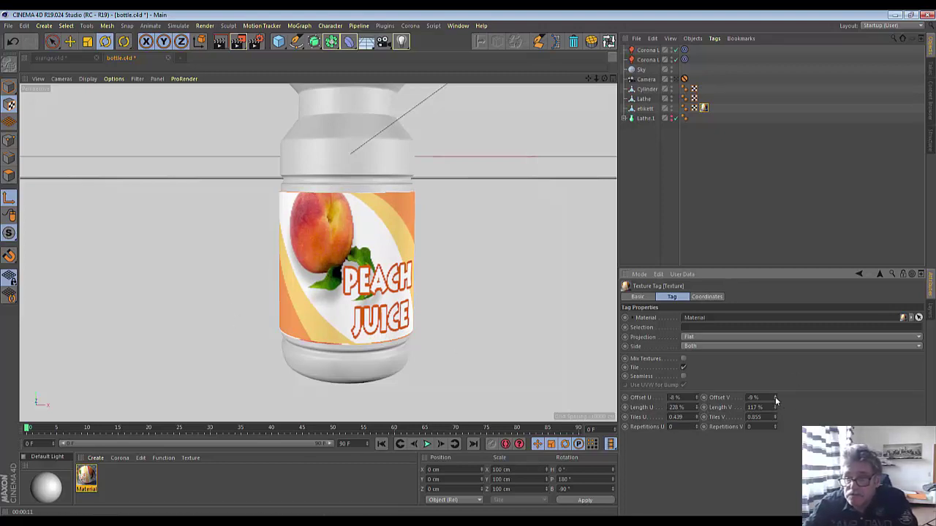
pyautogui.moveTo(776, 399); pyautogui.dragTo(775, 395)
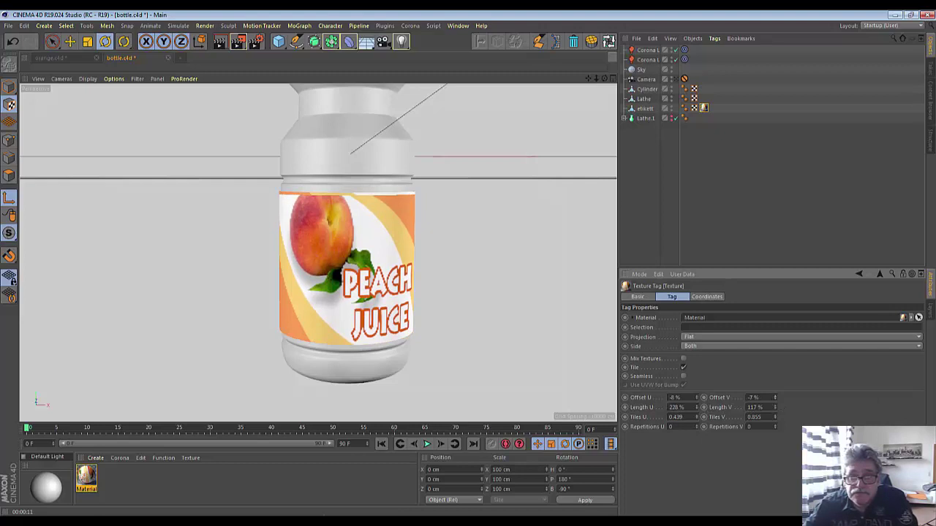
pyautogui.moveTo(775, 409)
pyautogui.mouseDown()
pyautogui.moveTo(775, 420)
pyautogui.moveTo(775, 390)
pyautogui.mouseUp()
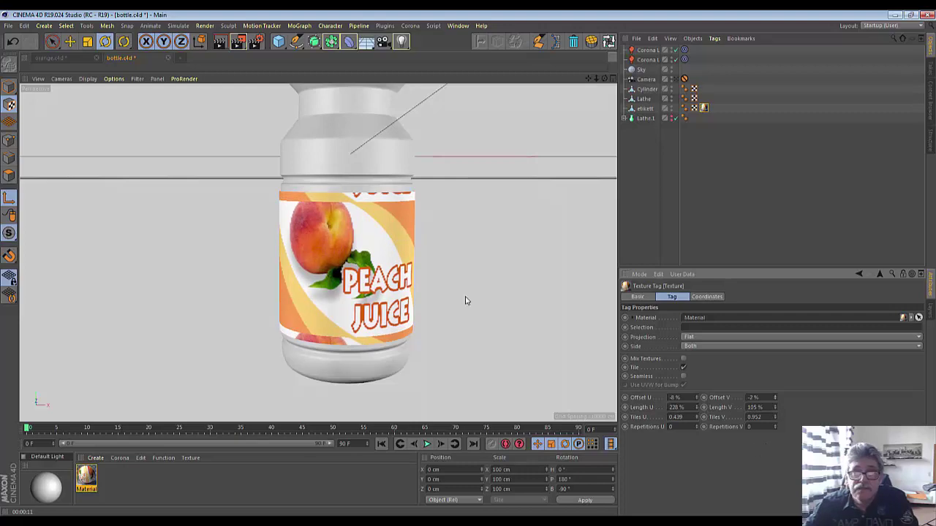
pyautogui.click(220, 41)
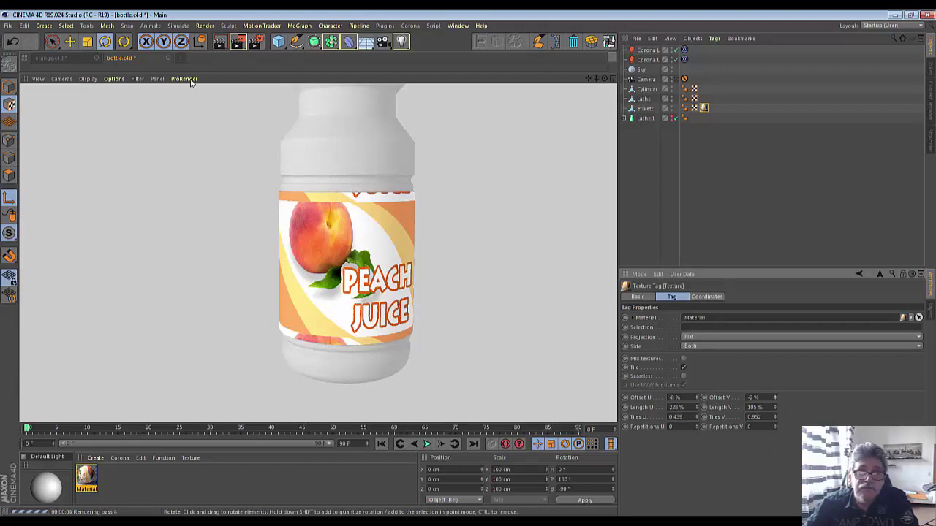
# Turn off Tile on the Texture Tag and re-render to show the PEACH JUICE label once
pyautogui.click(220, 46)
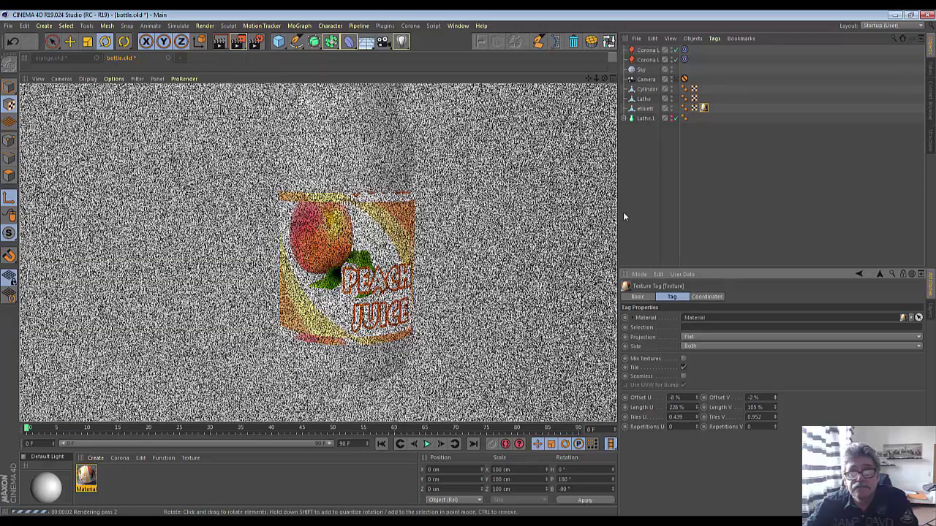
pyautogui.click(505, 256)
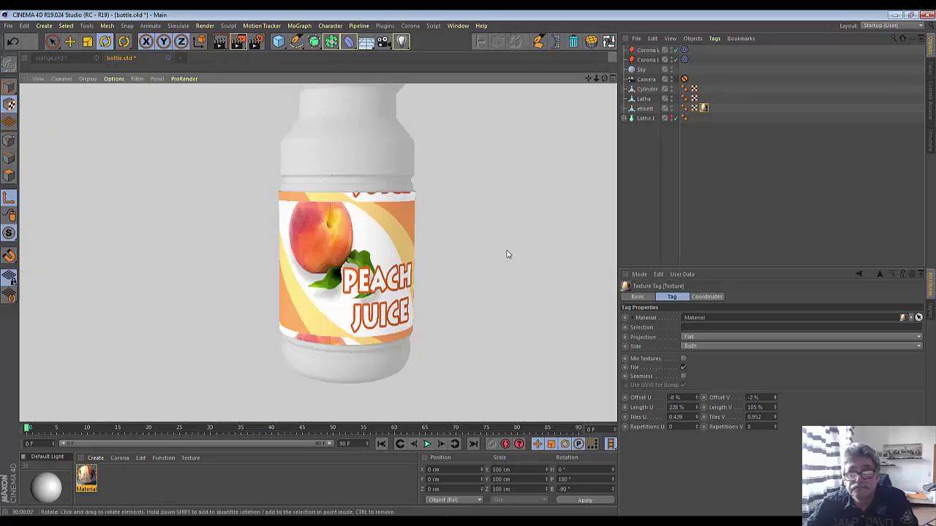
pyautogui.click(683, 368)
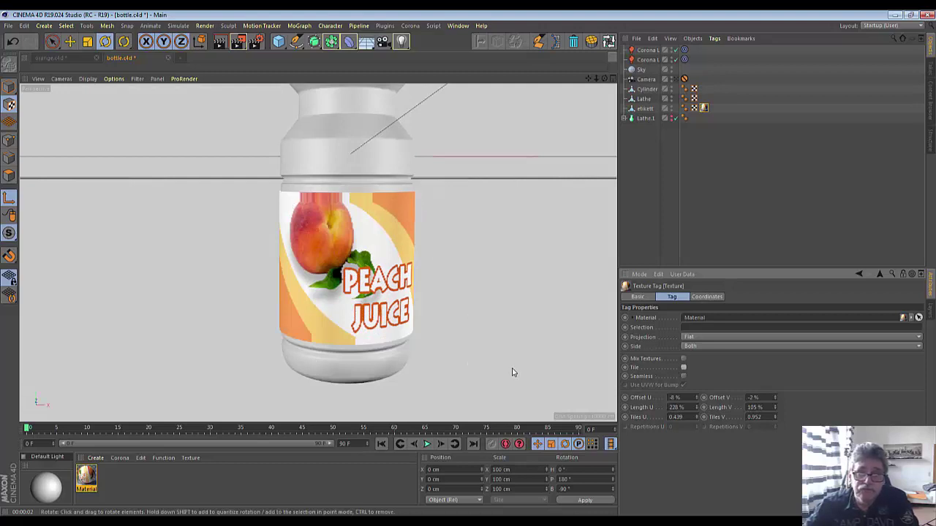
pyautogui.click(219, 41)
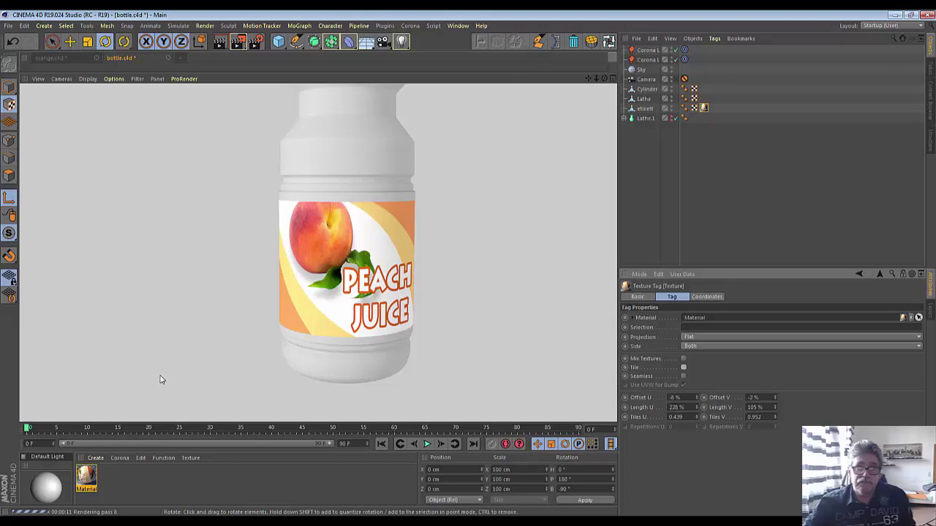
# Zoom out and pan to frame the whole labelled bottle on the floor grid
pyautogui.scroll(-3, 417, 160)
pyautogui.scroll(-3, 454, 147)
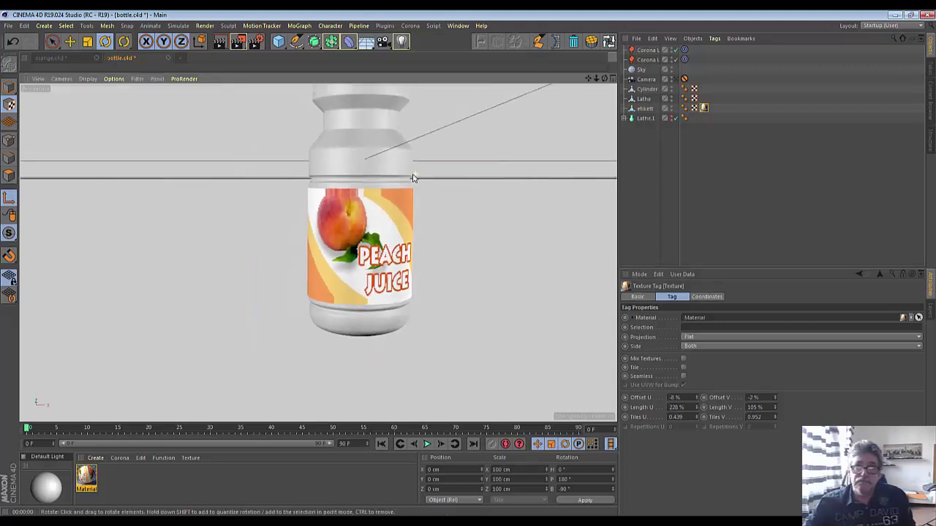
pyautogui.scroll(-3, 498, 132)
pyautogui.scroll(-2, 541, 117)
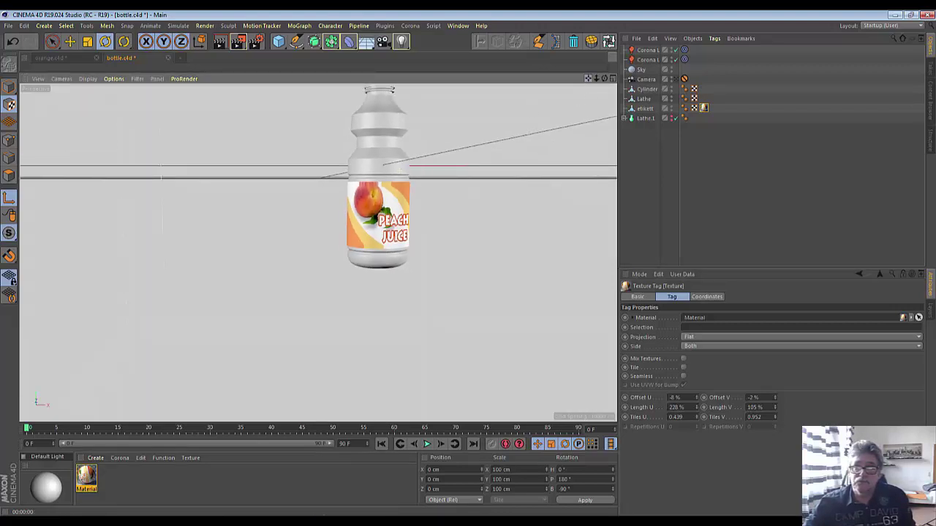
pyautogui.moveTo(587, 78); pyautogui.dragTo(505, 272)
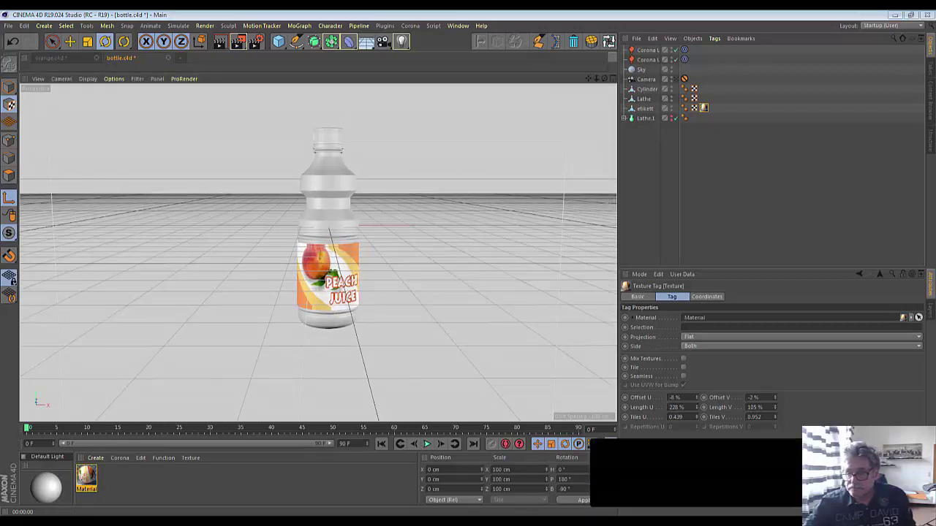
pyautogui.press('F10')
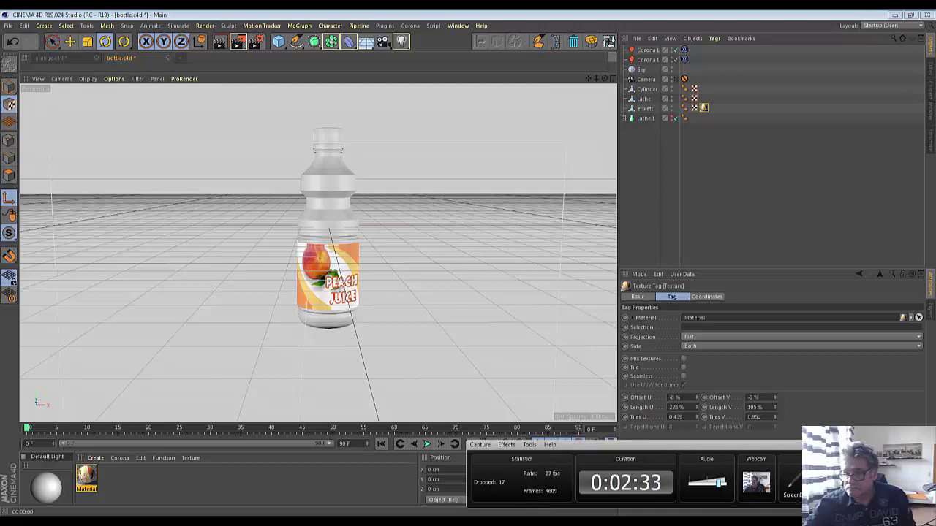